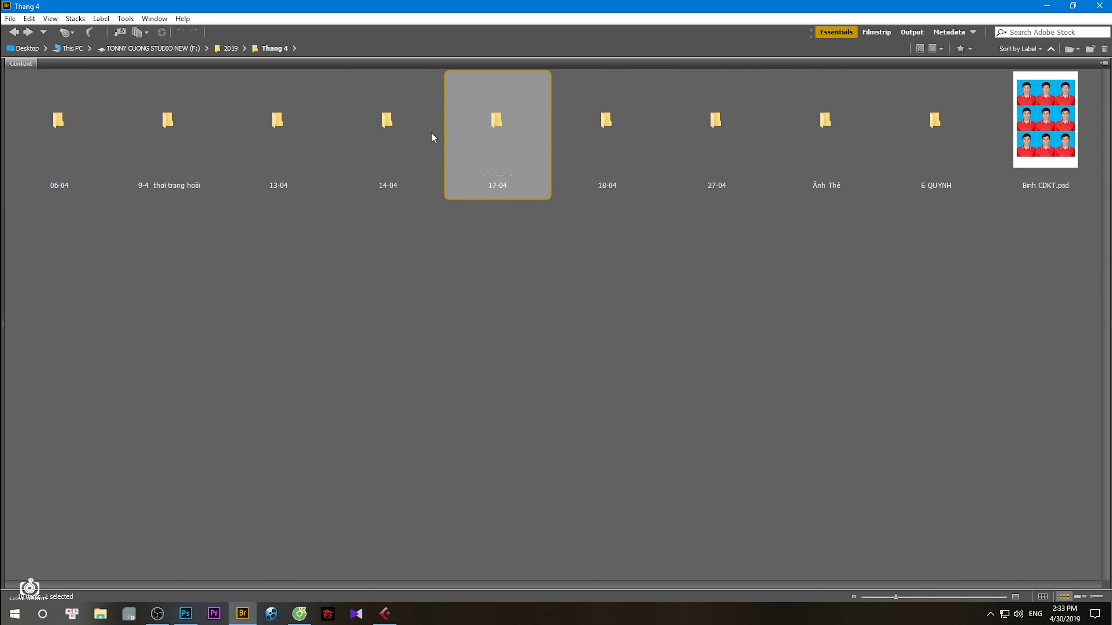
# - Browse Bridge into 14-04 > 60x90=2 and open IMG_0292-1.jpg in Photoshop
pyautogui.click(391, 142)
pyautogui.doubleClick(391, 144)
pyautogui.click(129, 149)
pyautogui.click(262, 139)
pyautogui.click(69, 146)
pyautogui.doubleClick(69, 146)
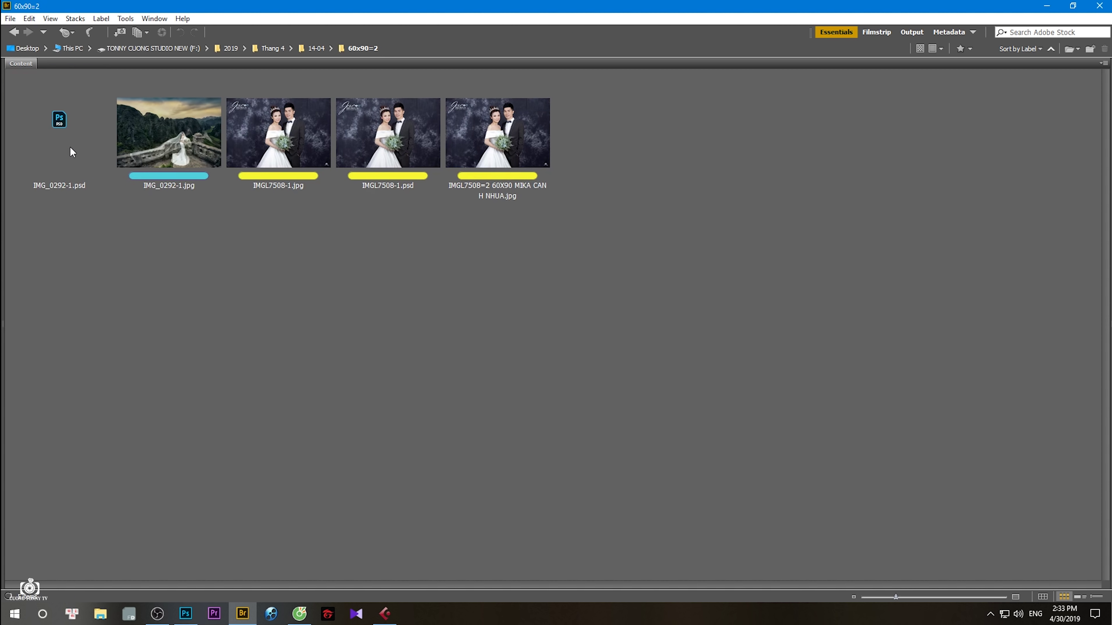
pyautogui.click(182, 152)
pyautogui.doubleClick(182, 152)
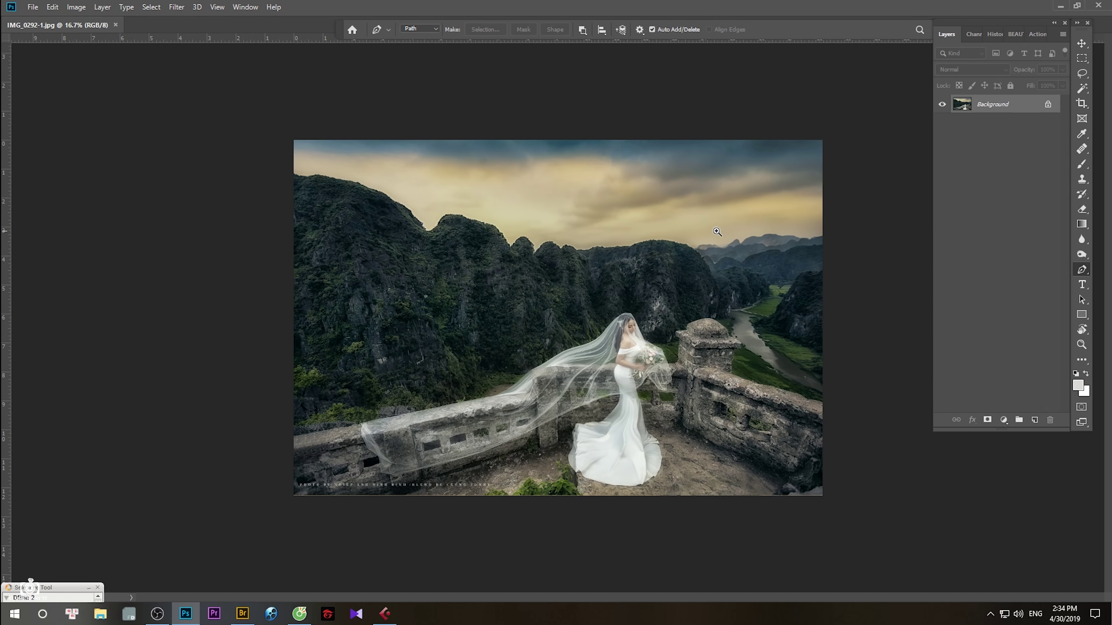
# - Switch the photo to Full Screen Mode with Menu Bar, zooming in and back out
pyautogui.scroll(2, 717, 232)
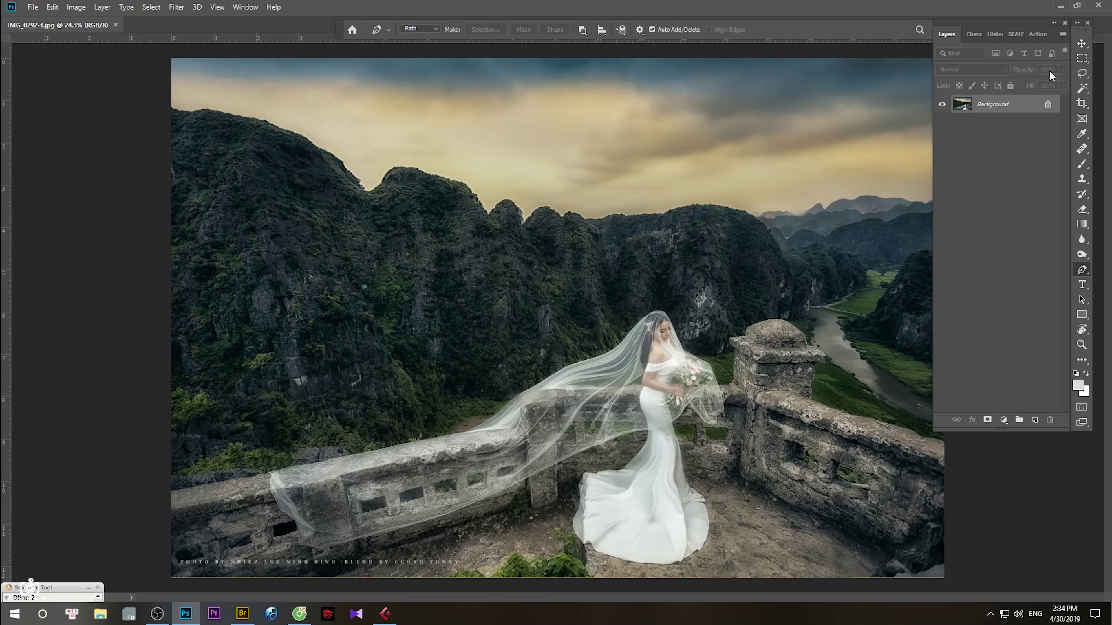
pyautogui.press('f')
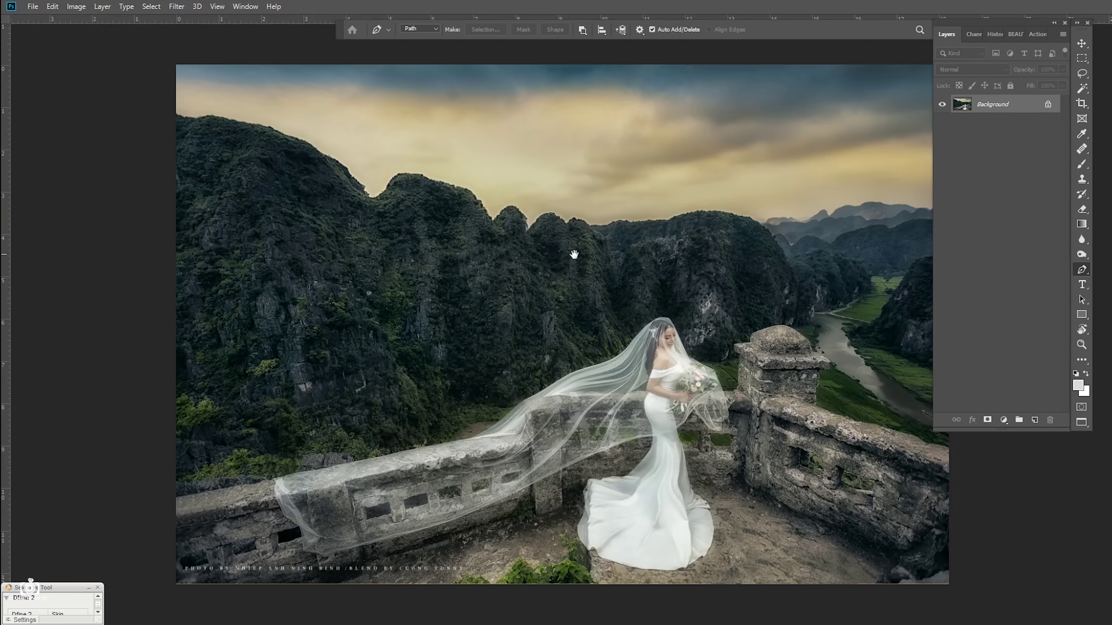
pyautogui.scroll(-2, 593, 258)
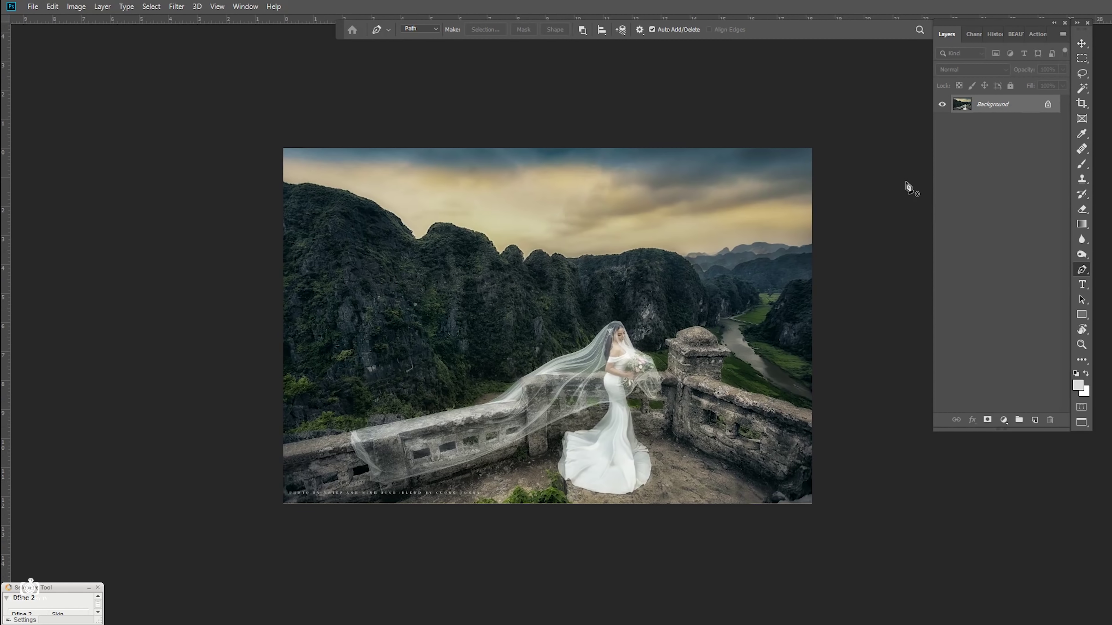
# - Duplicate the Background layer as Background copy
pyautogui.rightClick(991, 107)
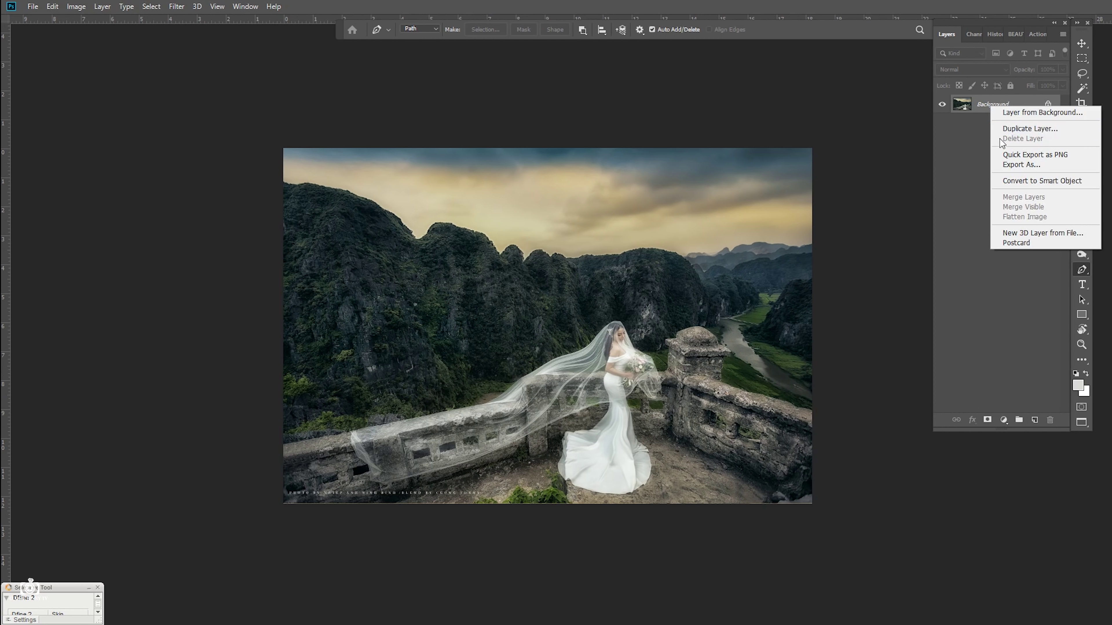
pyautogui.click(1021, 128)
pyautogui.click(652, 172)
pyautogui.press('v')
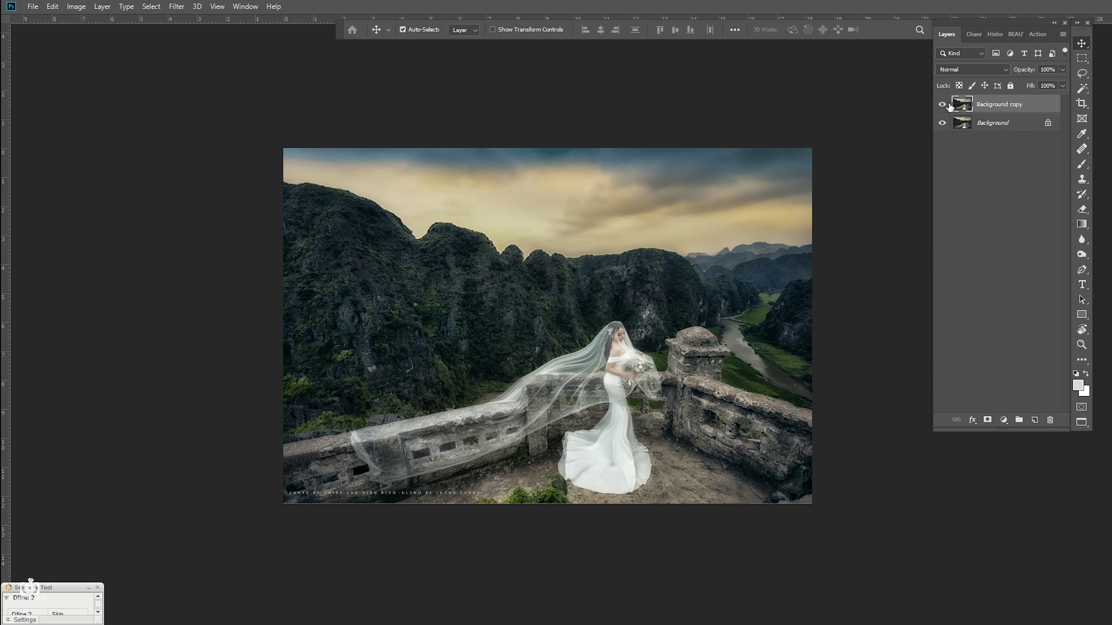
# - Fill the original Background layer with white, then reselect Background copy
pyautogui.click(988, 126)
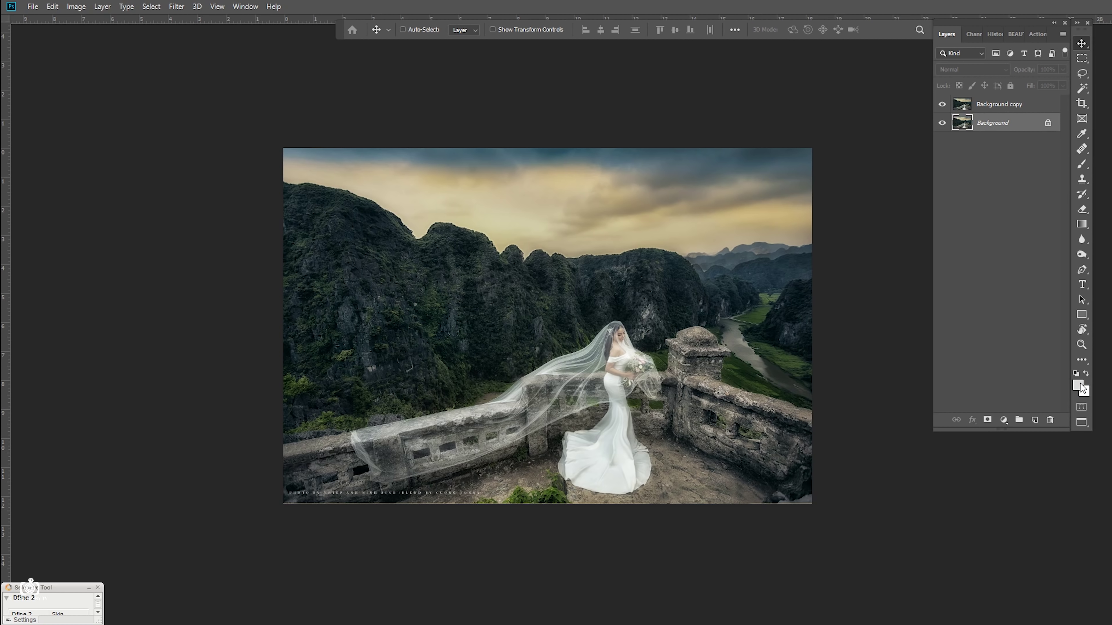
pyautogui.hotkey('alt', 'BackSpace')
pyautogui.click(992, 109)
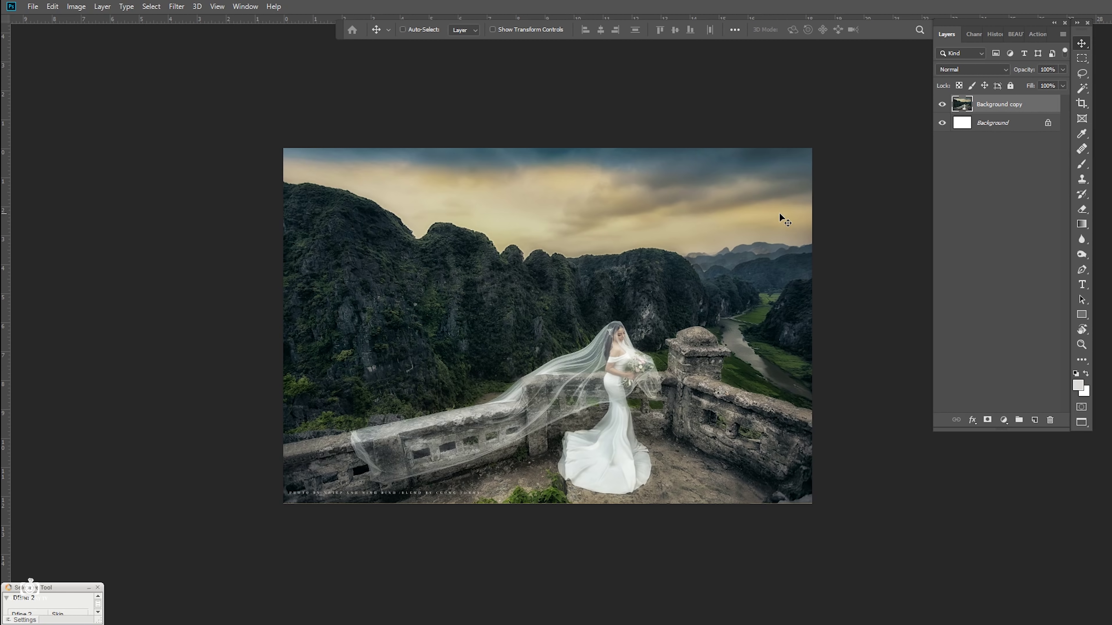
# - Trial-scale Background copy to about 93% and shift it, then undo the resize
pyautogui.hotkey('ctrl', 't')
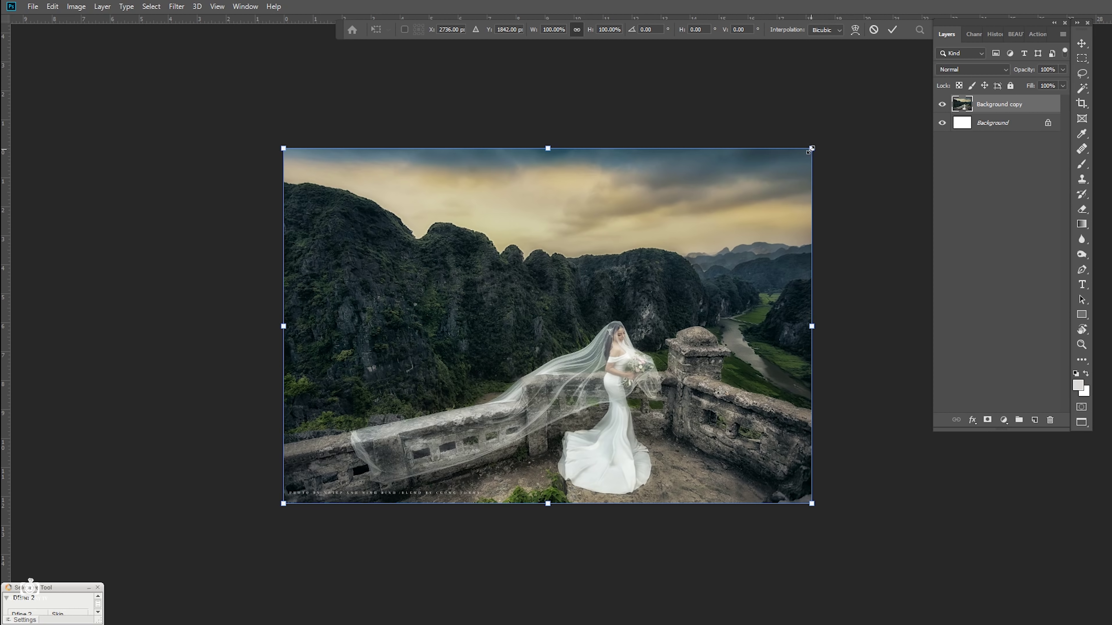
pyautogui.moveTo(810, 149); pyautogui.dragTo(804, 153)
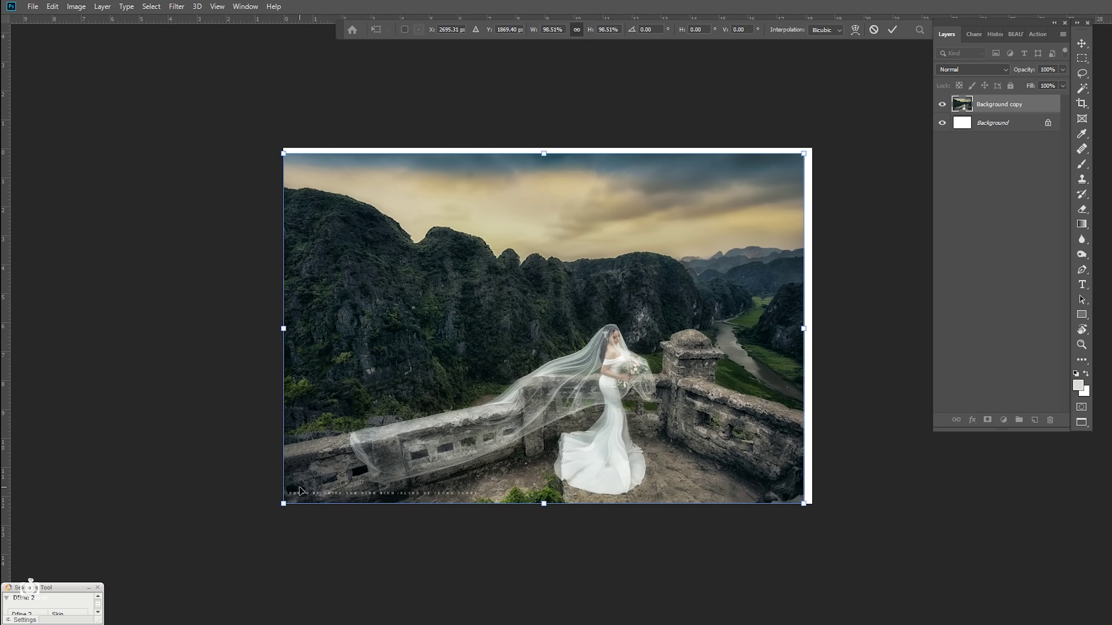
pyautogui.hotkey('ctrl', 'z')
pyautogui.moveTo(811, 147); pyautogui.dragTo(795, 154)
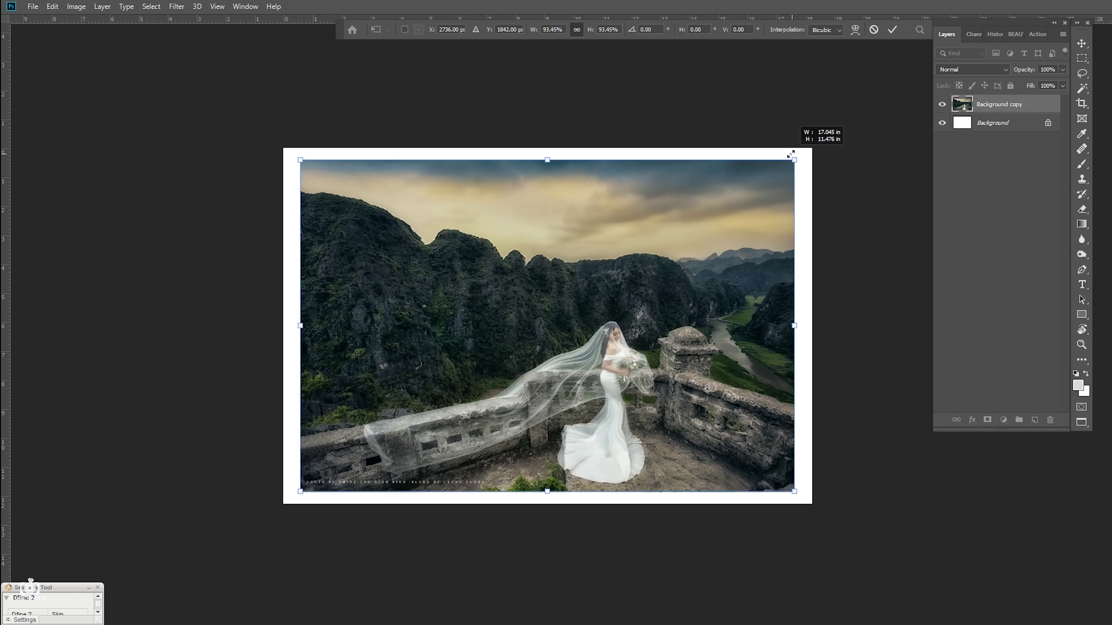
pyautogui.moveTo(795, 154); pyautogui.dragTo(766, 176)
pyautogui.moveTo(696, 303); pyautogui.dragTo(706, 298)
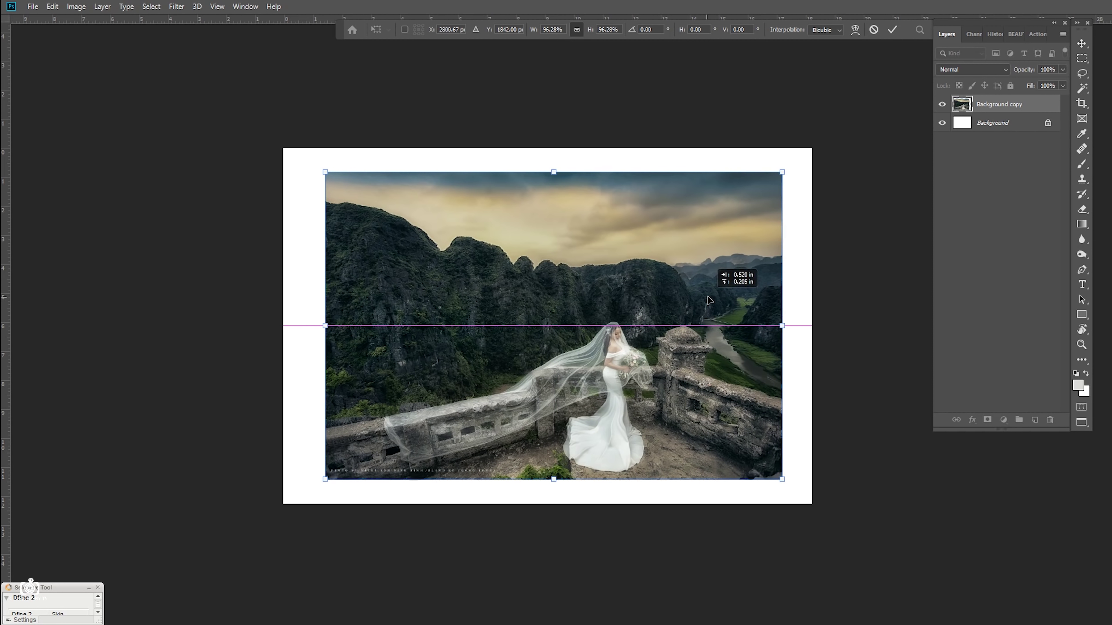
pyautogui.hotkey('ctrl', 'h')
pyautogui.press('Return')
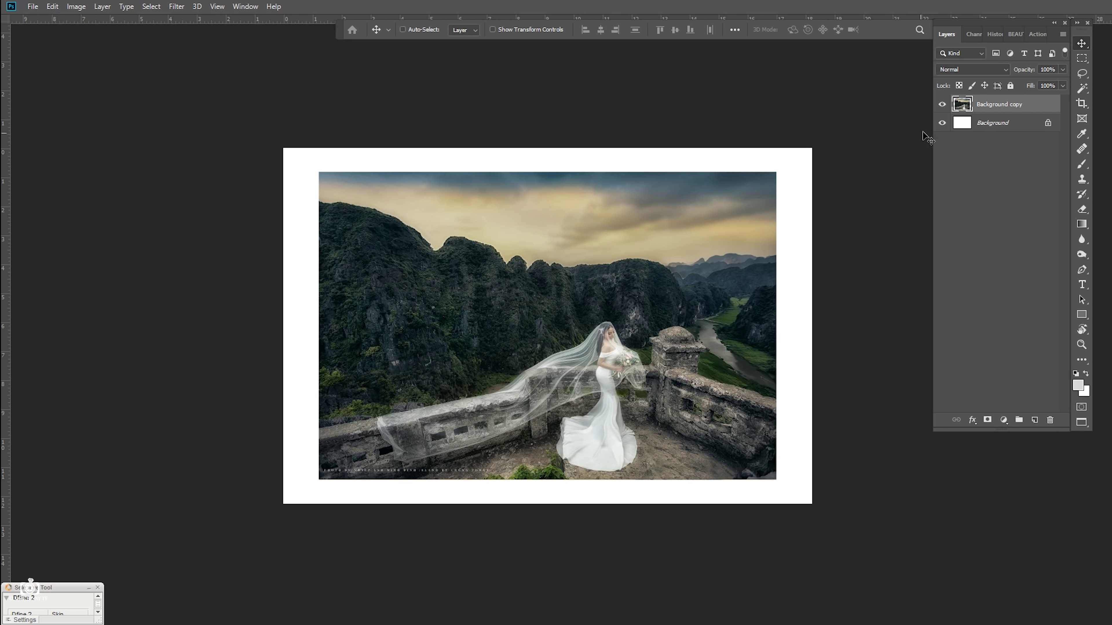
pyautogui.hotkey('ctrl', 'z')
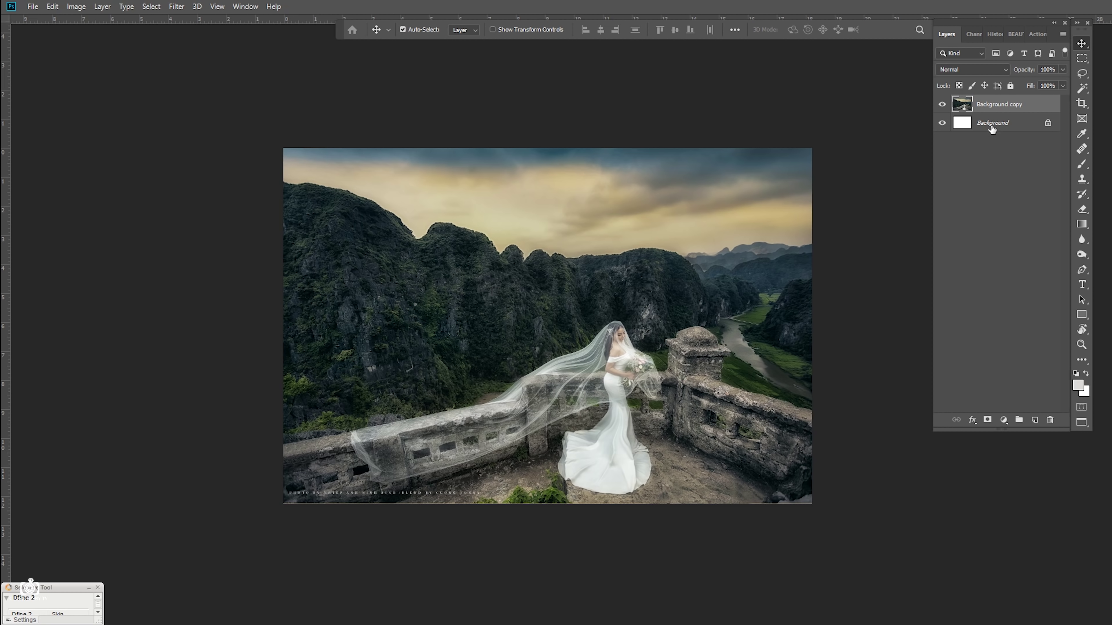
# - Rescale Background copy to about 87% and centre it on the white canvas
pyautogui.click(992, 127)
pyautogui.click(991, 110)
pyautogui.hotkey('ctrl', 't')
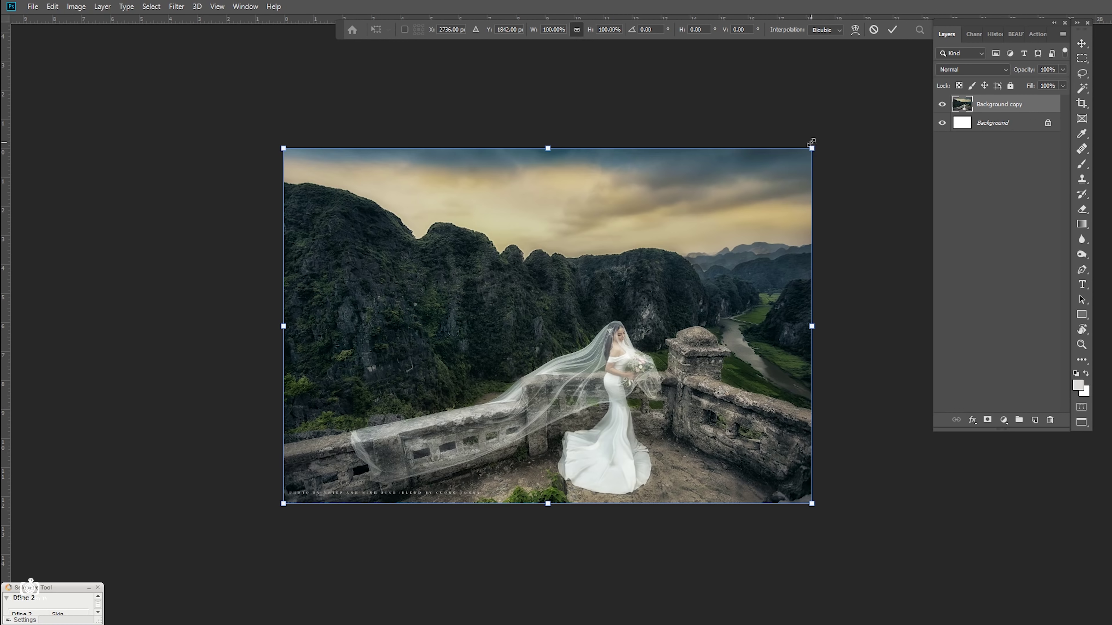
pyautogui.moveTo(812, 148); pyautogui.dragTo(785, 166)
pyautogui.moveTo(280, 505); pyautogui.dragTo(318, 479)
pyautogui.moveTo(613, 353); pyautogui.dragTo(607, 357)
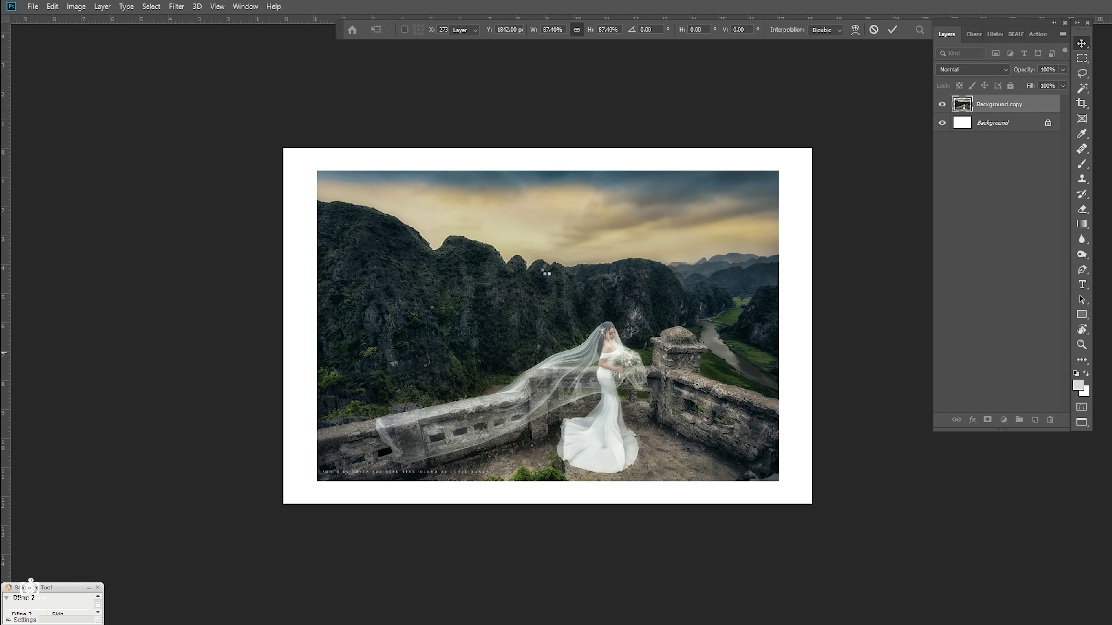
pyautogui.press('Return')
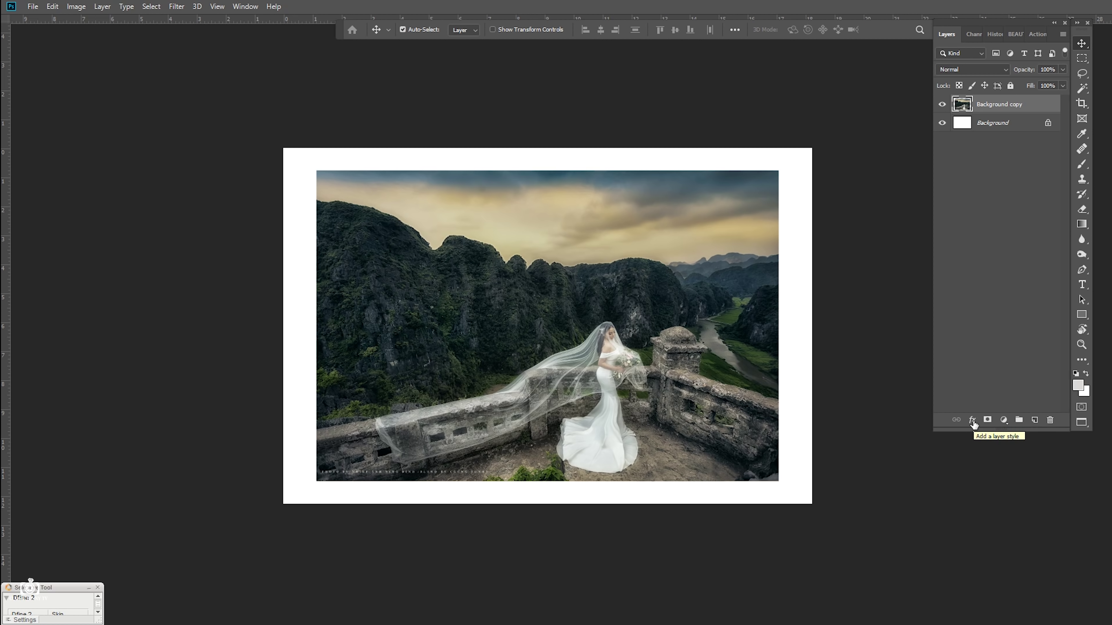
# - Give the photo copy a 3 px white stroke and a drop shadow in Layer Style
pyautogui.click(972, 422)
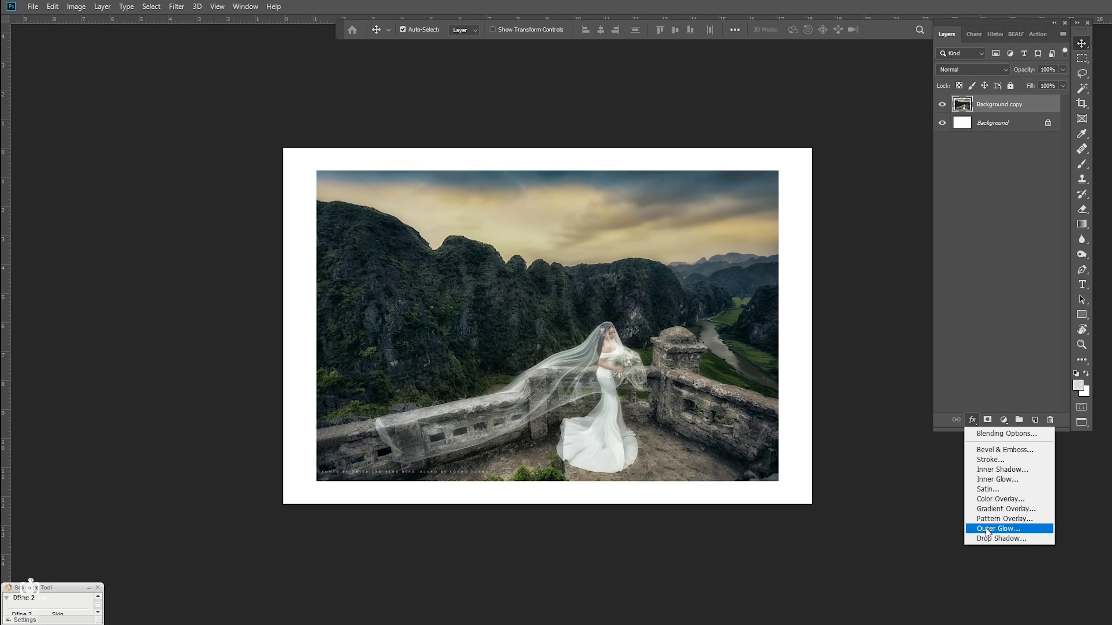
pyautogui.click(994, 434)
pyautogui.moveTo(678, 287)
pyautogui.mouseDown()
pyautogui.moveTo(599, 159)
pyautogui.moveTo(820, 82)
pyautogui.mouseUp()
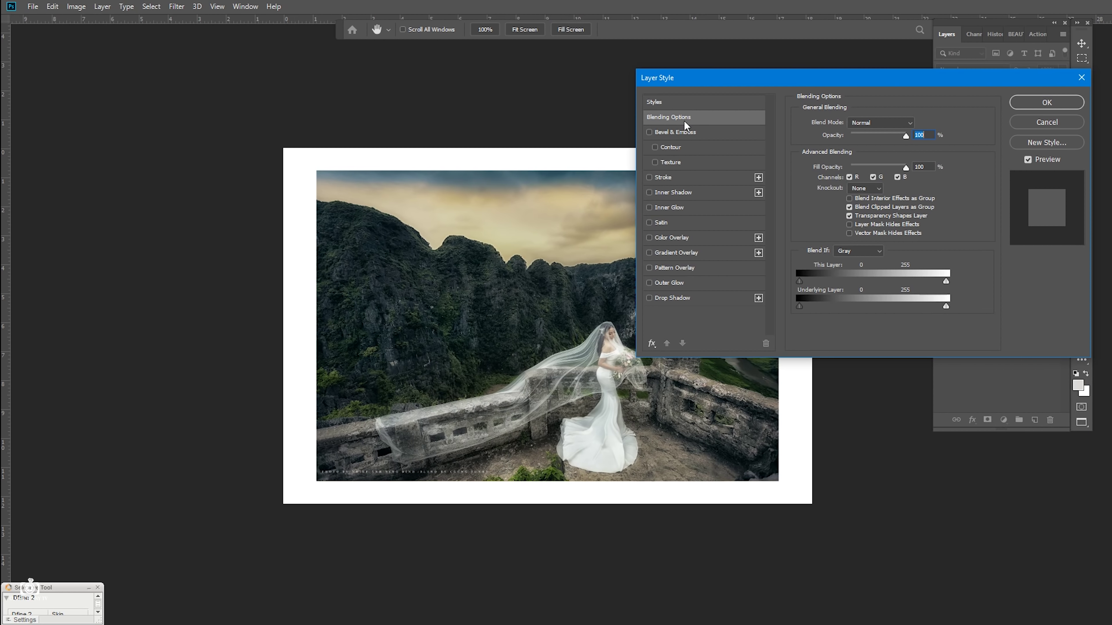
pyautogui.click(650, 178)
pyautogui.click(683, 182)
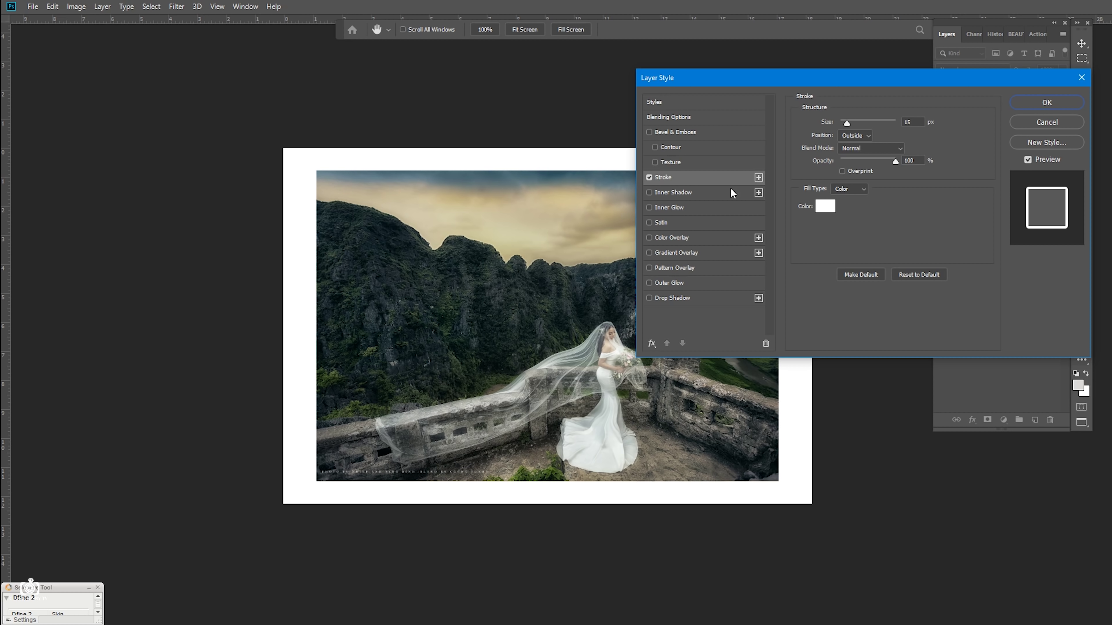
pyautogui.click(918, 121)
pyautogui.write('3')
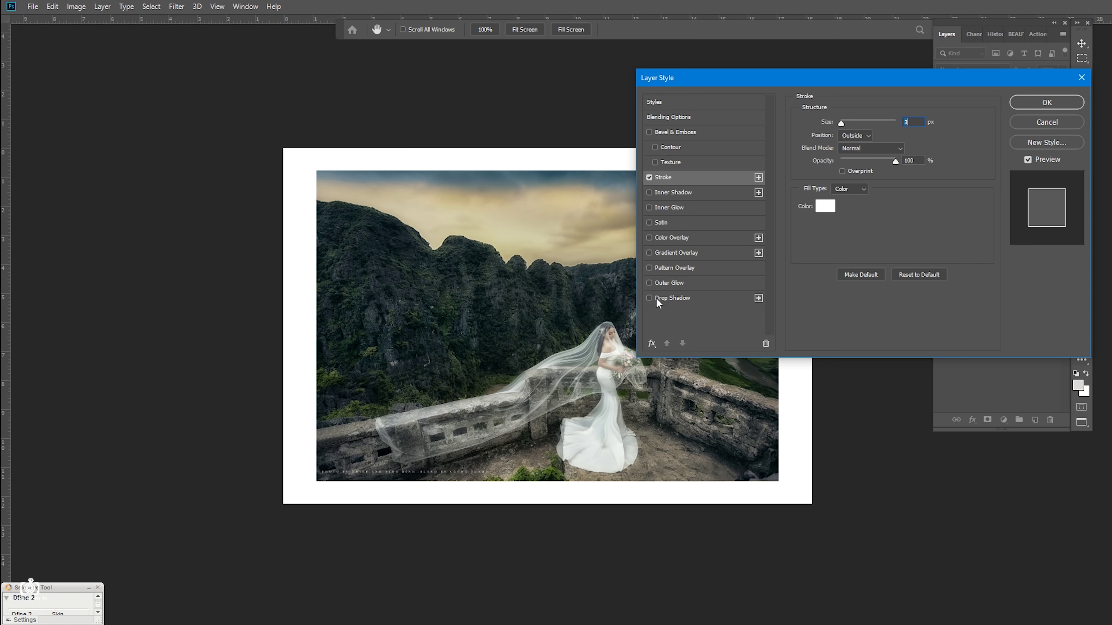
pyautogui.click(671, 299)
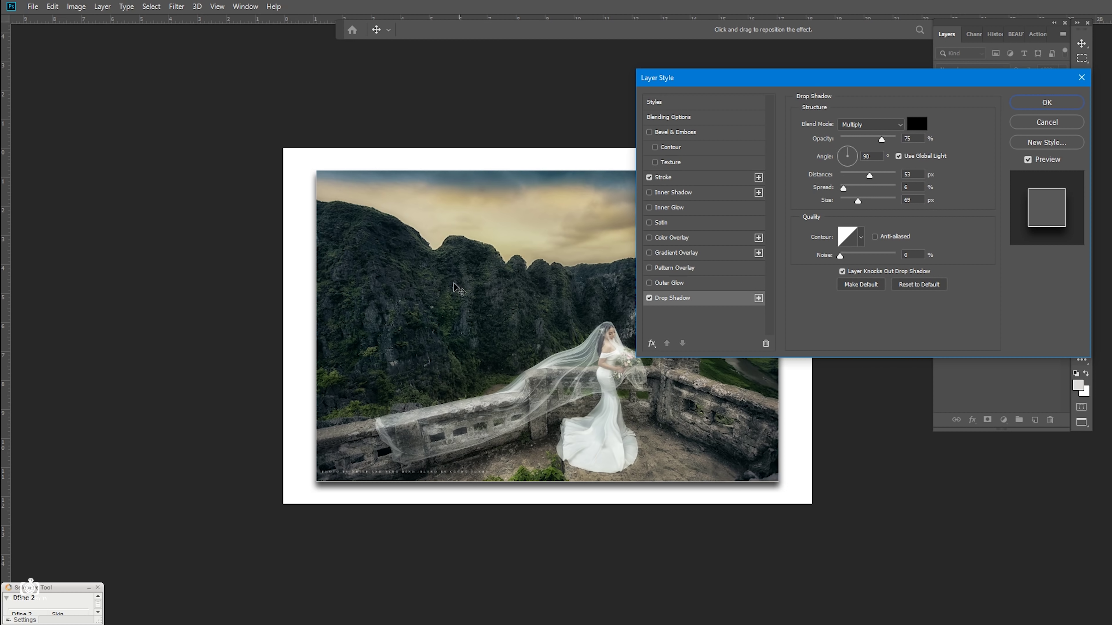
# - Set the drop shadow to 45° angle, 0 px distance, and a larger size
pyautogui.click(866, 156)
pyautogui.write('45')
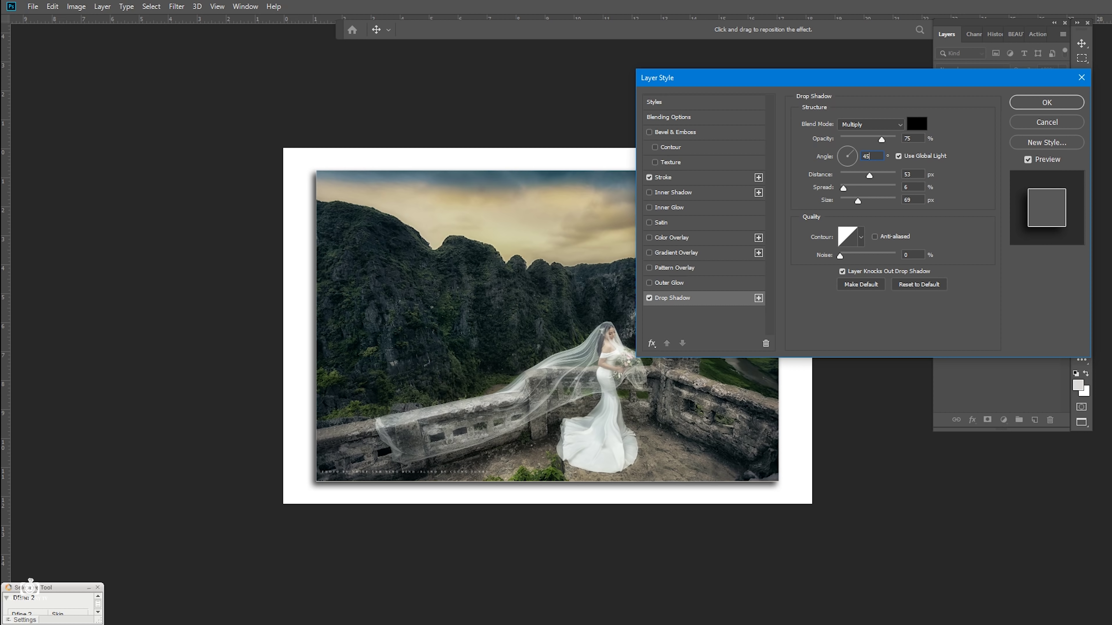
pyautogui.moveTo(870, 175); pyautogui.dragTo(847, 177)
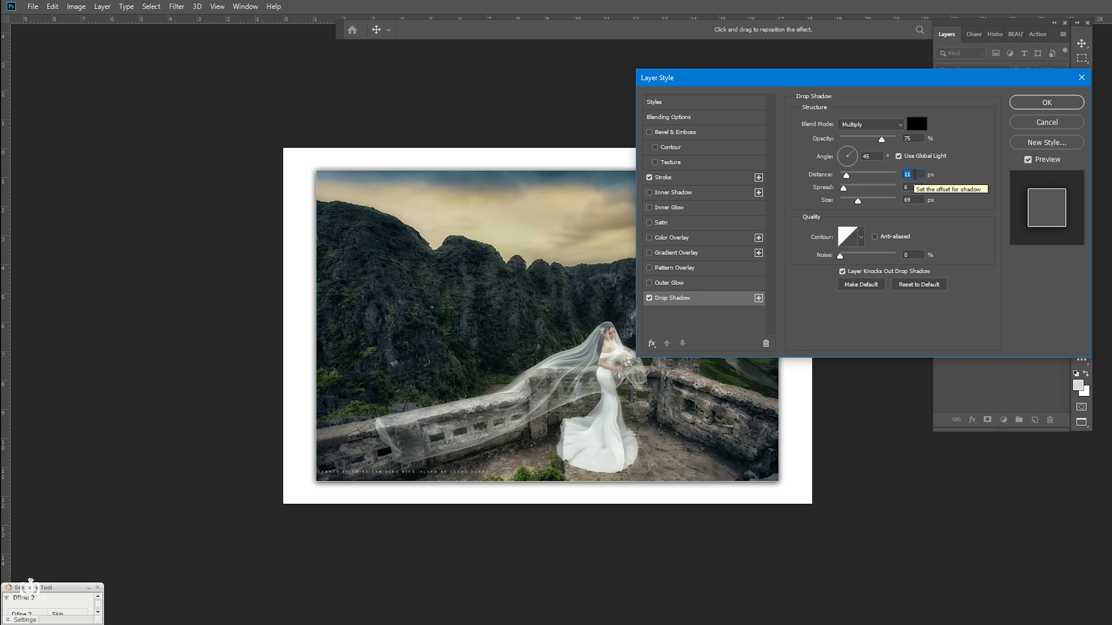
pyautogui.write('0')
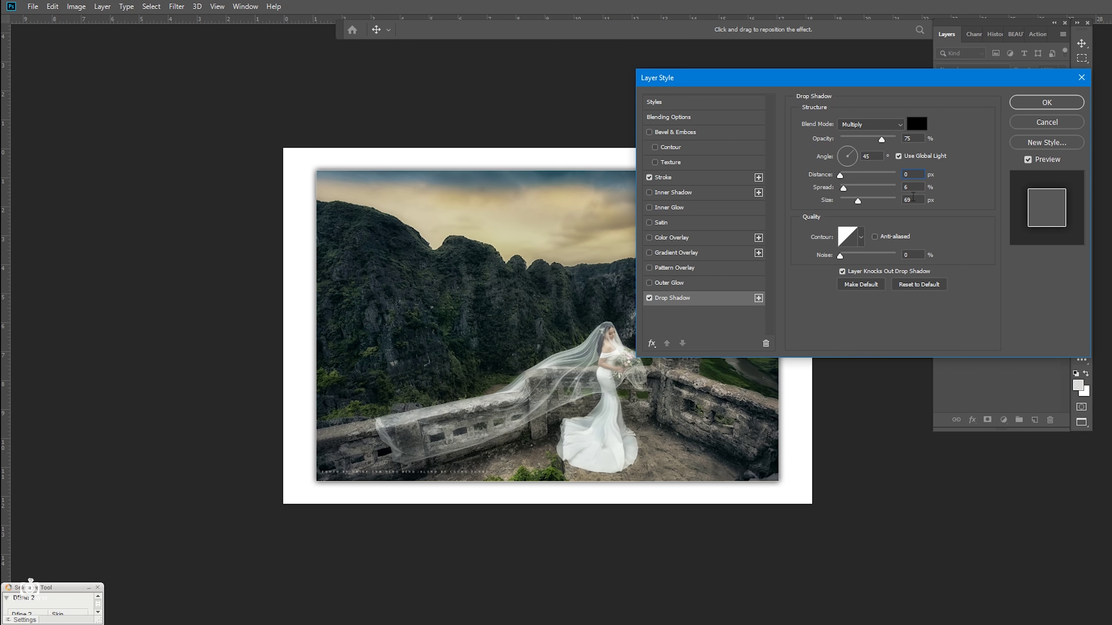
pyautogui.press('BackSpace')
pyautogui.moveTo(846, 200)
pyautogui.mouseDown()
pyautogui.moveTo(858, 187)
pyautogui.moveTo(847, 200)
pyautogui.mouseUp()
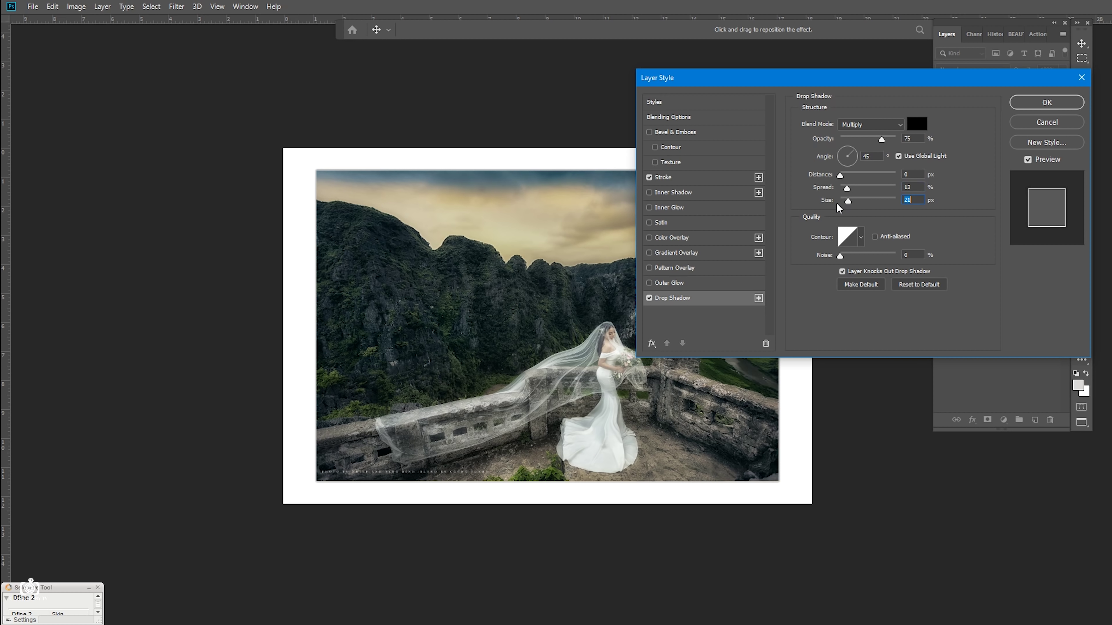
# - Widen the stroke to 15 px
pyautogui.click(664, 178)
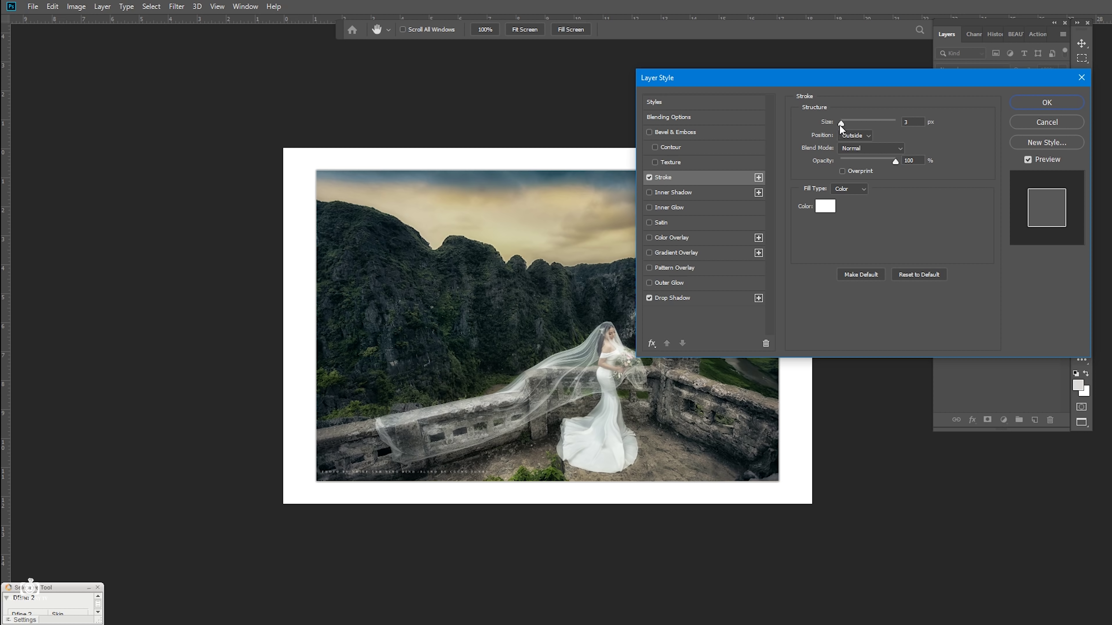
pyautogui.moveTo(843, 121); pyautogui.dragTo(850, 124)
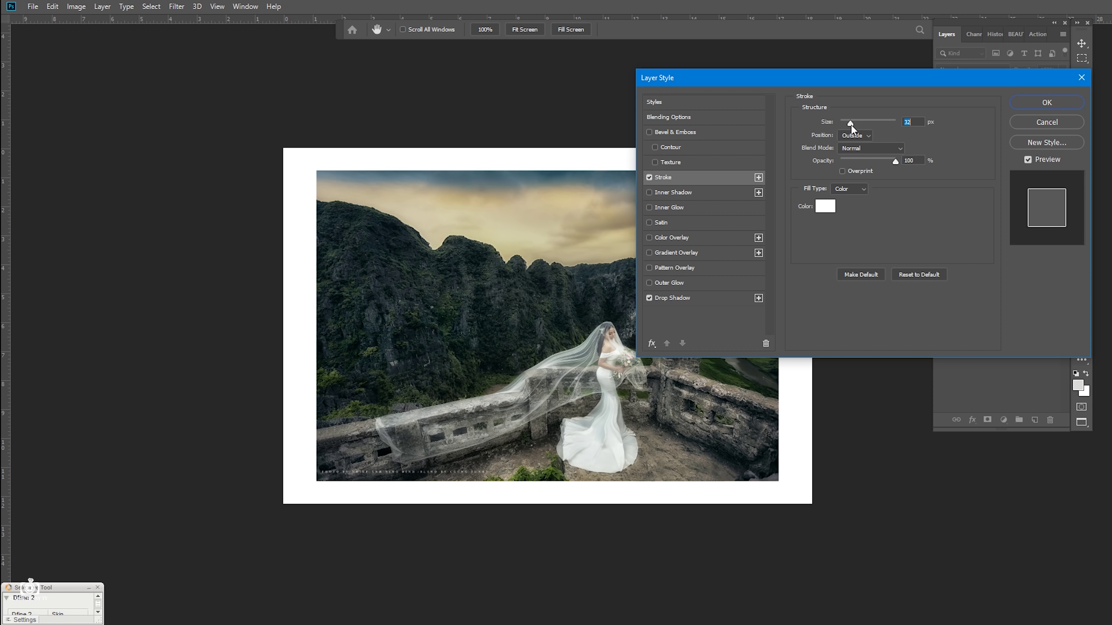
pyautogui.write('15')
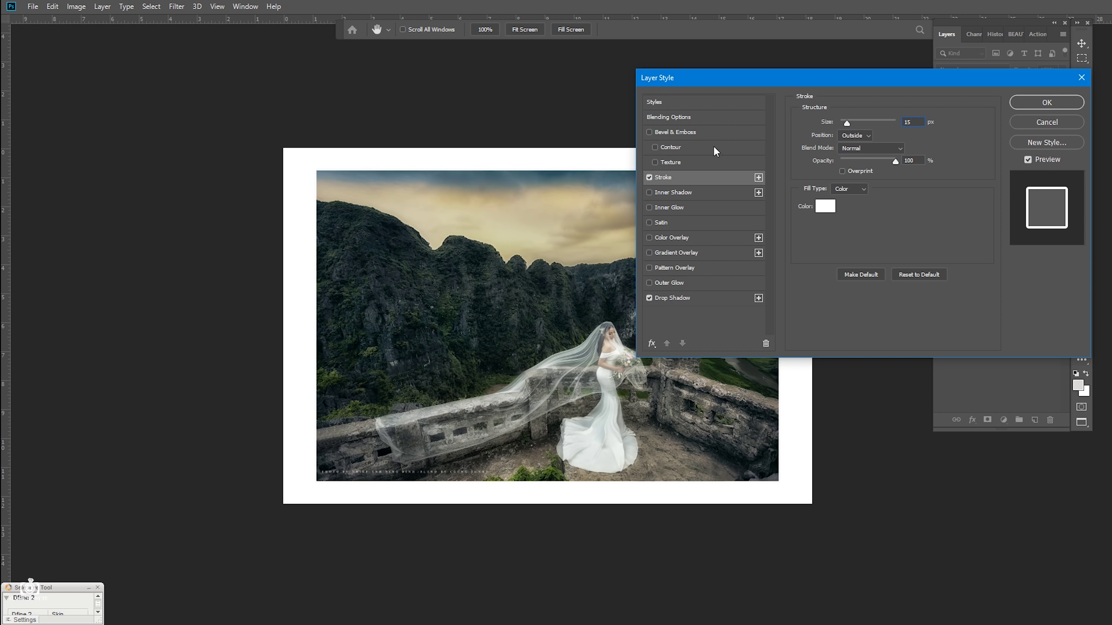
# - Enlarge the drop shadow size and try contour presets, settling back on Linear
pyautogui.click(681, 300)
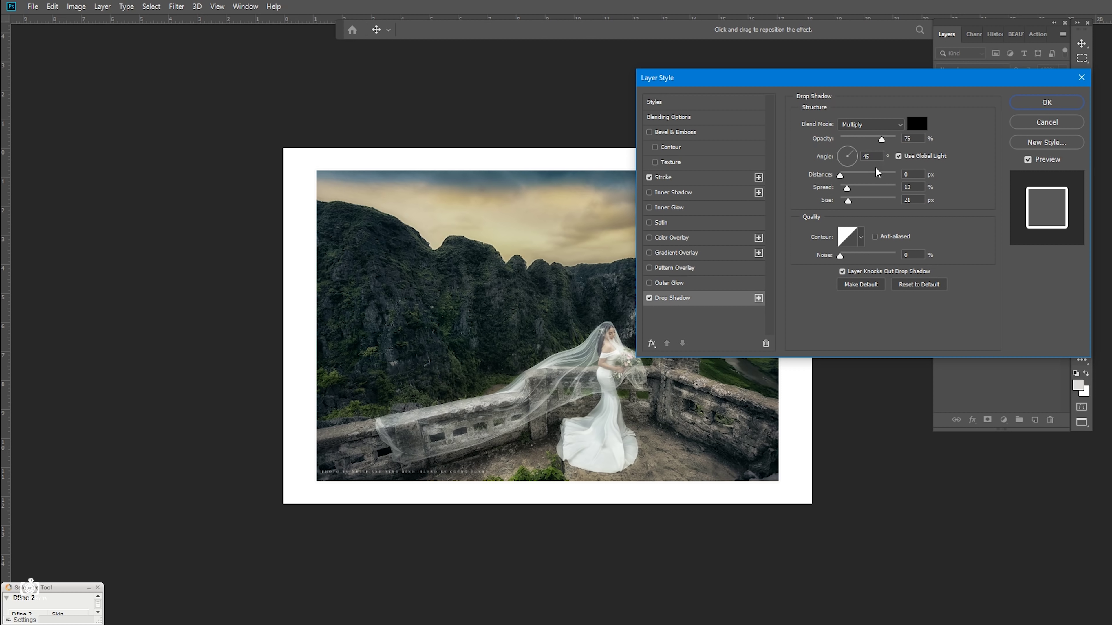
pyautogui.moveTo(848, 200); pyautogui.dragTo(860, 203)
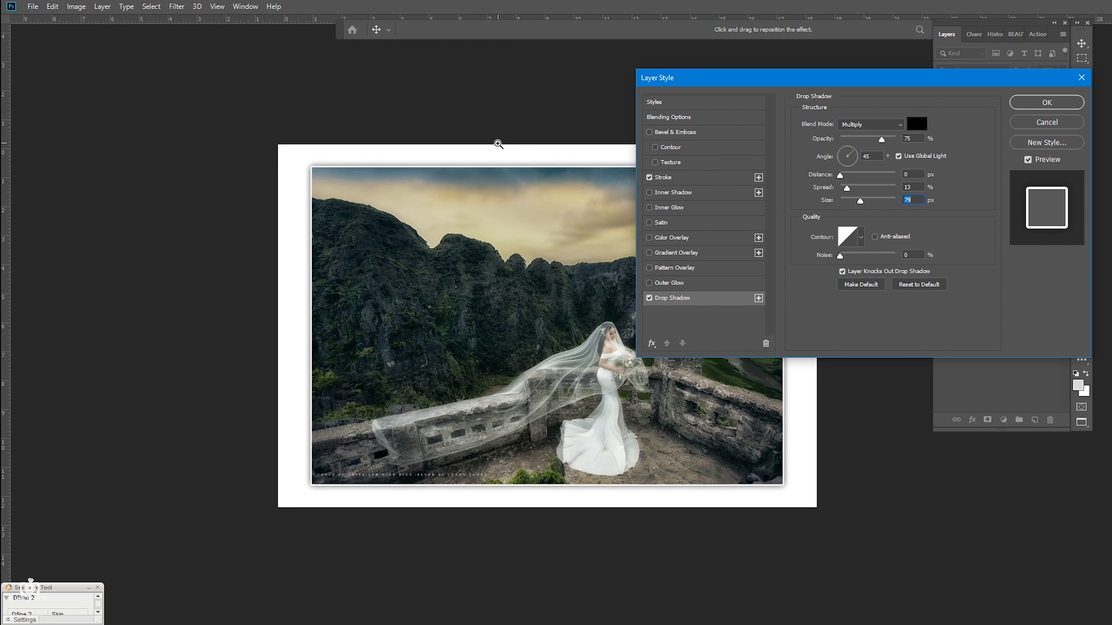
pyautogui.scroll(3, 498, 144)
pyautogui.scroll(2, 412, 204)
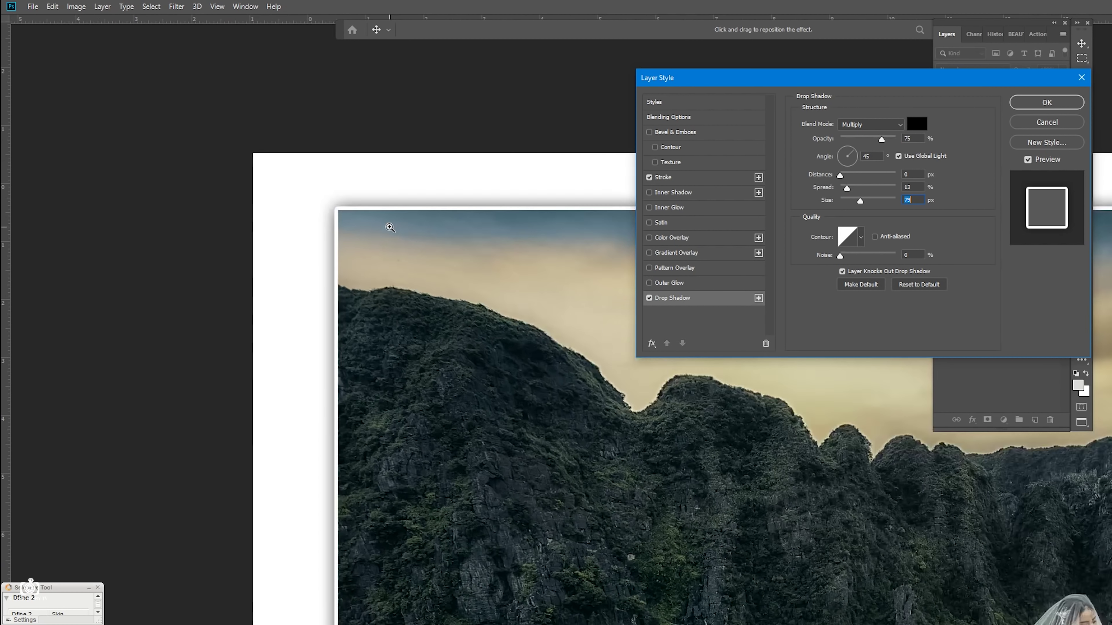
pyautogui.scroll(2, 390, 228)
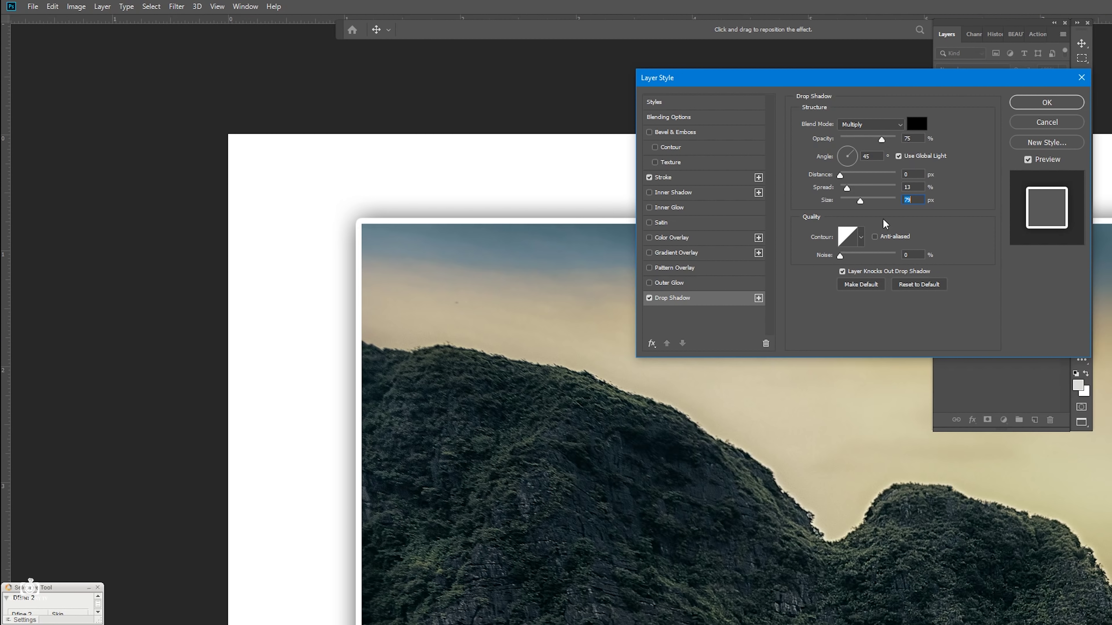
pyautogui.click(860, 237)
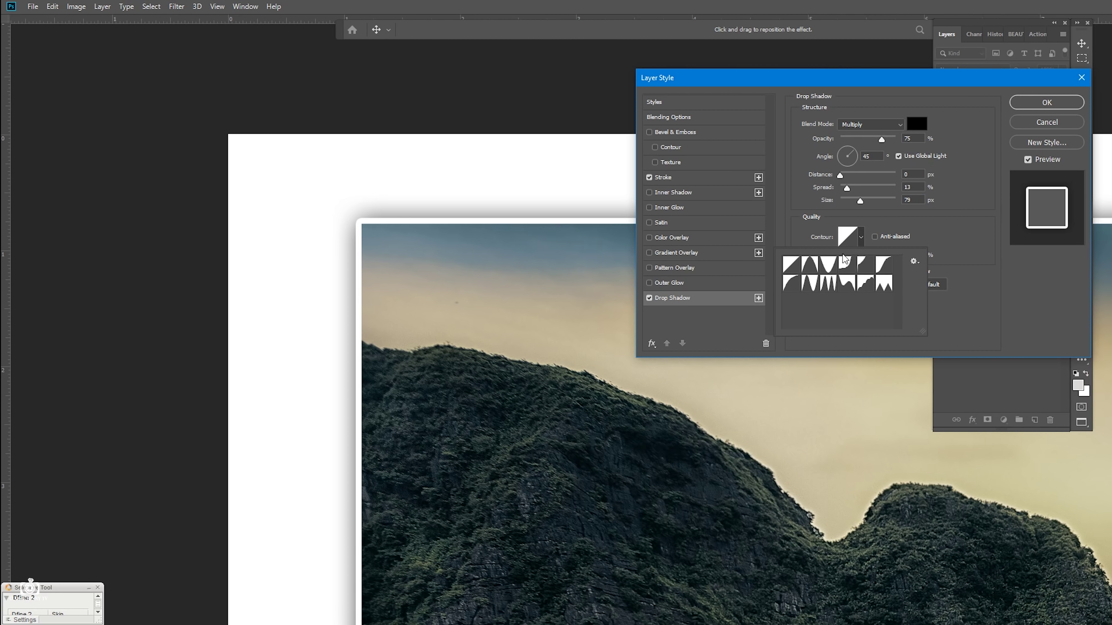
pyautogui.click(810, 265)
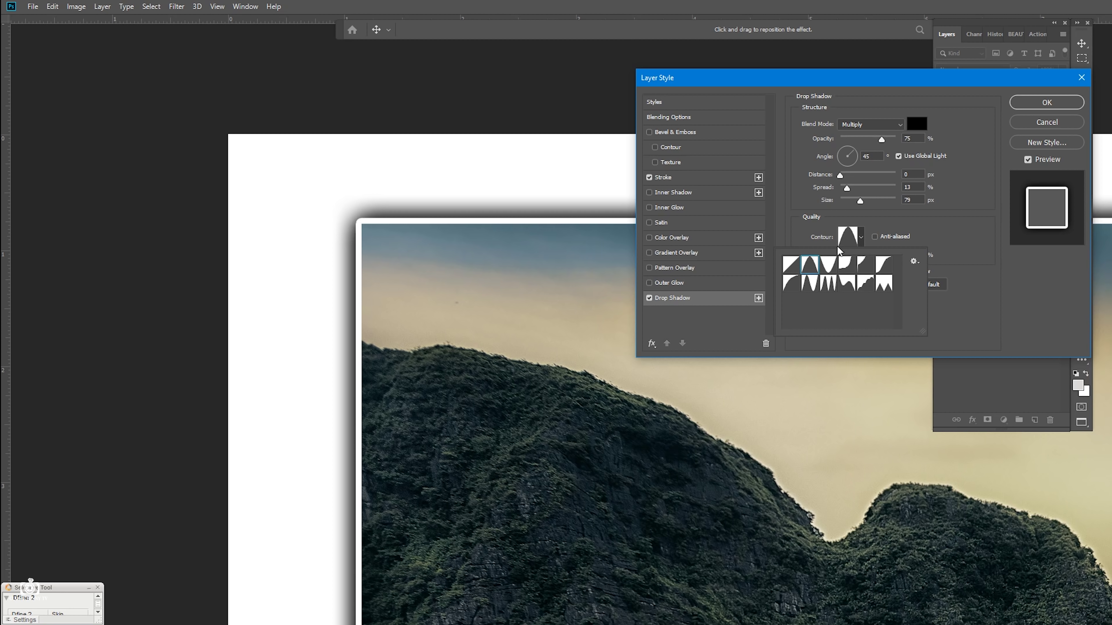
pyautogui.click(828, 264)
pyautogui.click(845, 266)
pyautogui.click(867, 268)
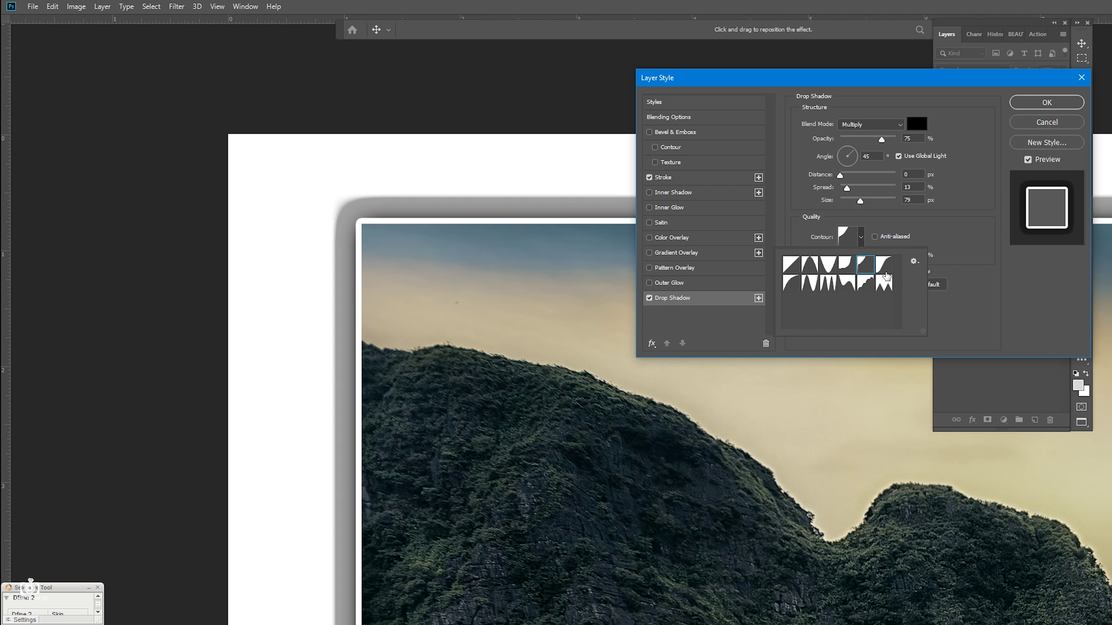
pyautogui.click(791, 264)
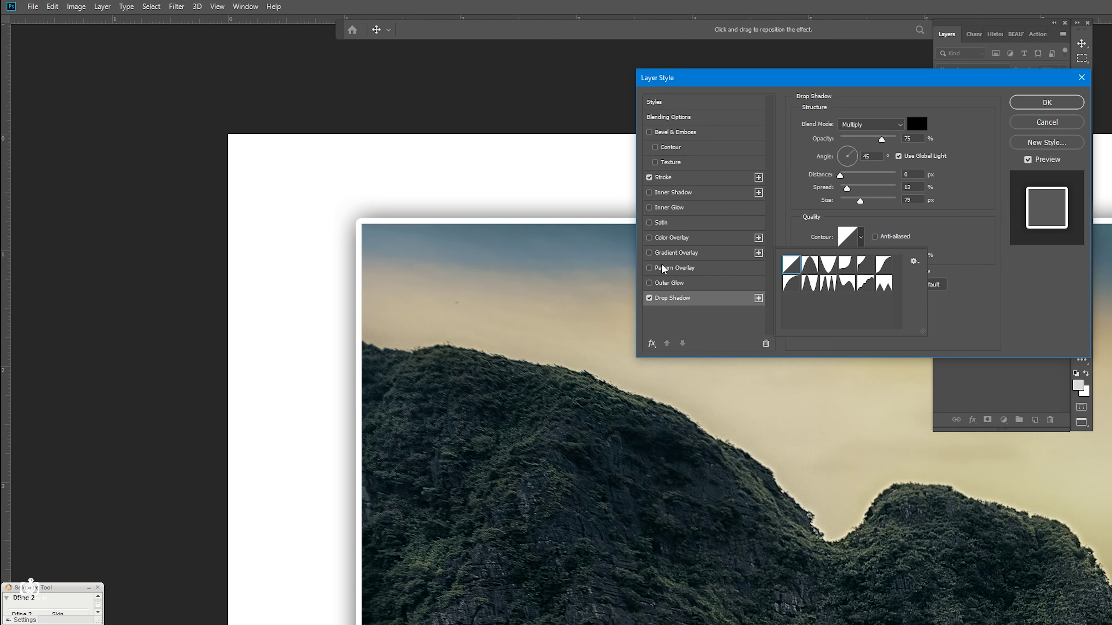
# - Set the stroke to 7 px and apply the layer style
pyautogui.click(662, 178)
pyautogui.moveTo(843, 119); pyautogui.dragTo(845, 122)
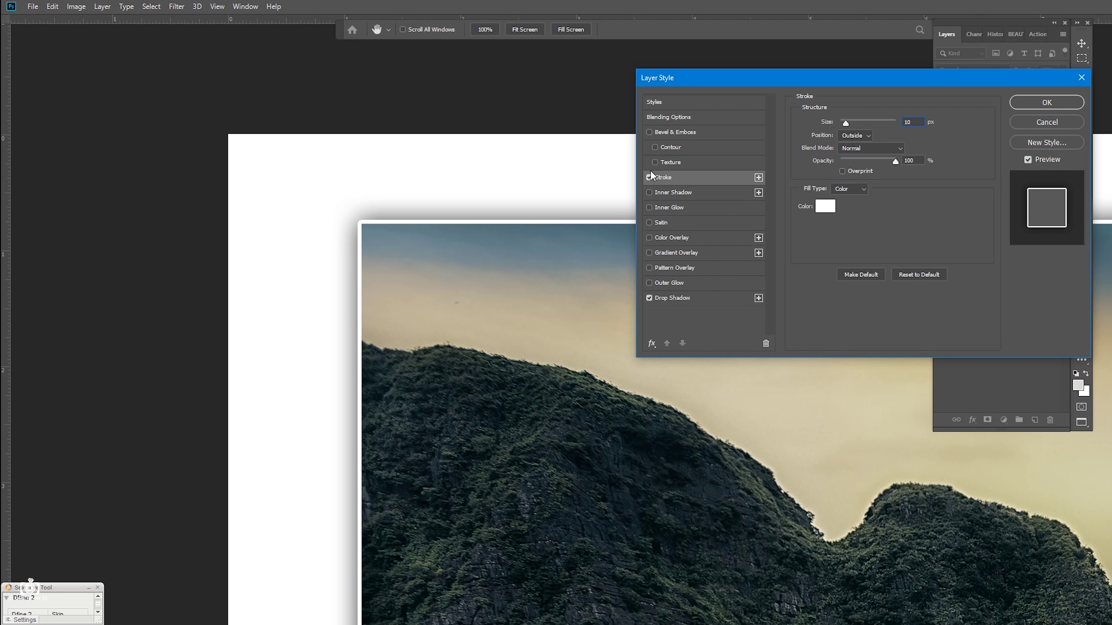
pyautogui.moveTo(610, 191); pyautogui.dragTo(540, 99)
pyautogui.write('7')
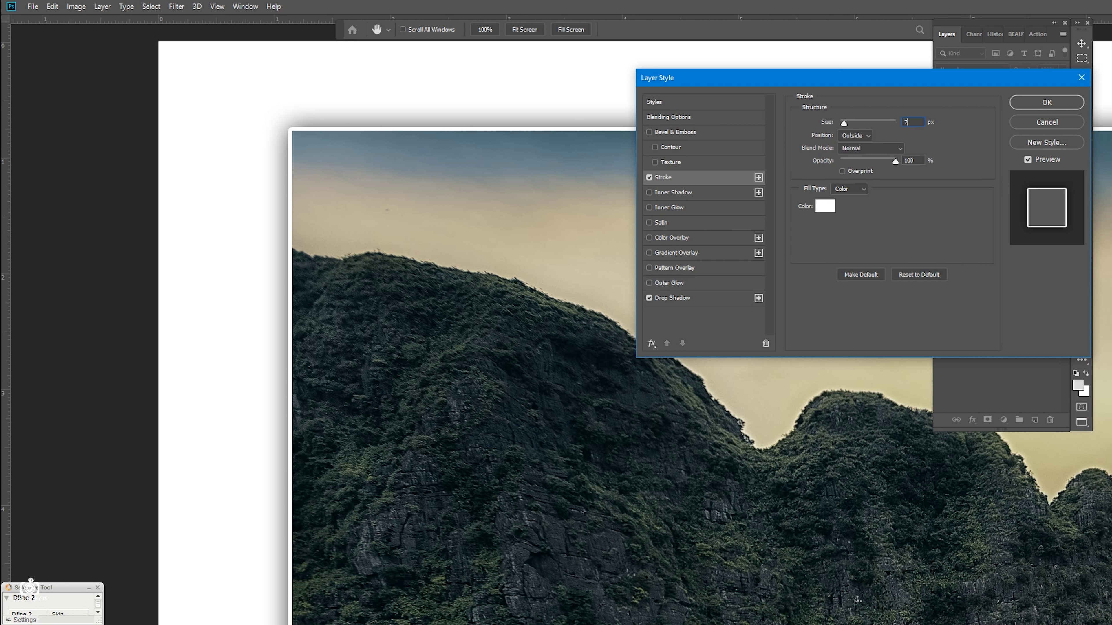
pyautogui.moveTo(511, 229); pyautogui.dragTo(526, 247)
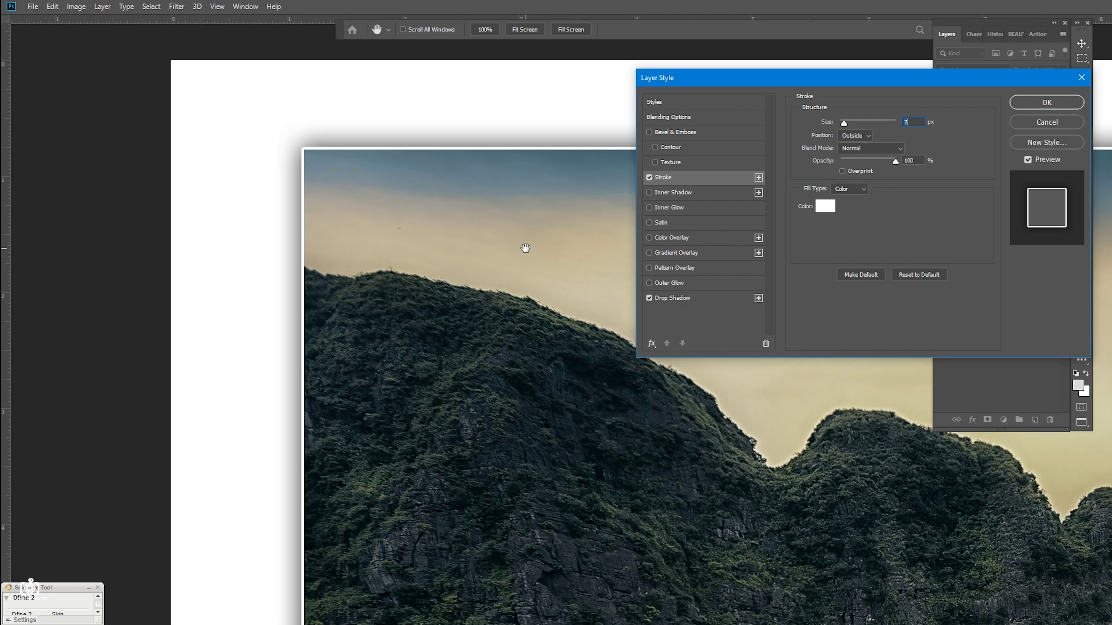
pyautogui.hotkey('ctrl', '-')
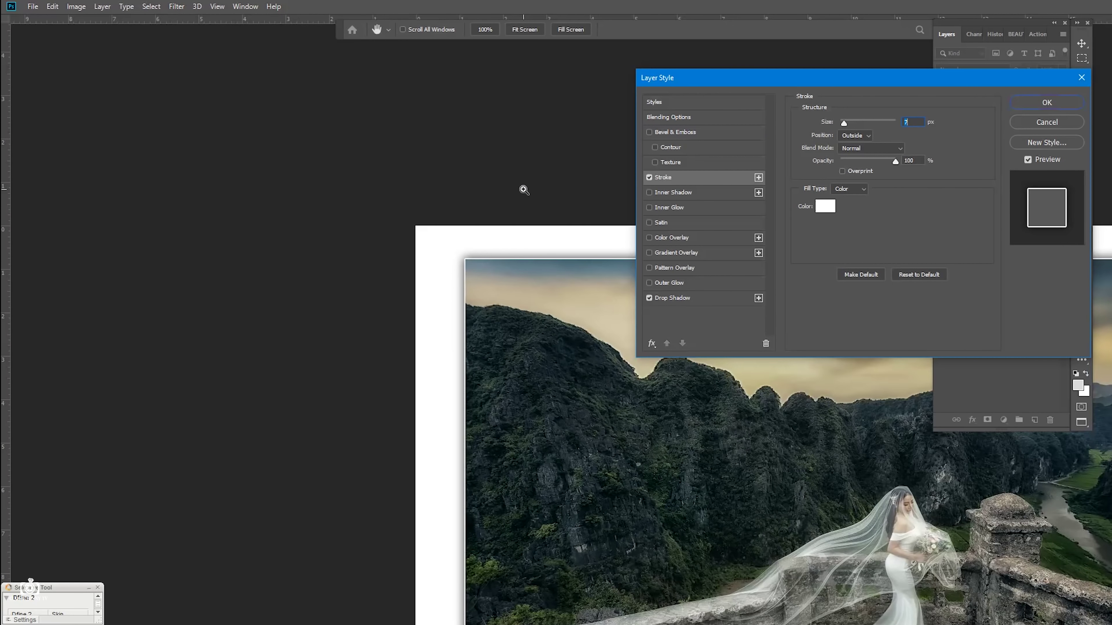
pyautogui.hotkey('ctrl', '-')
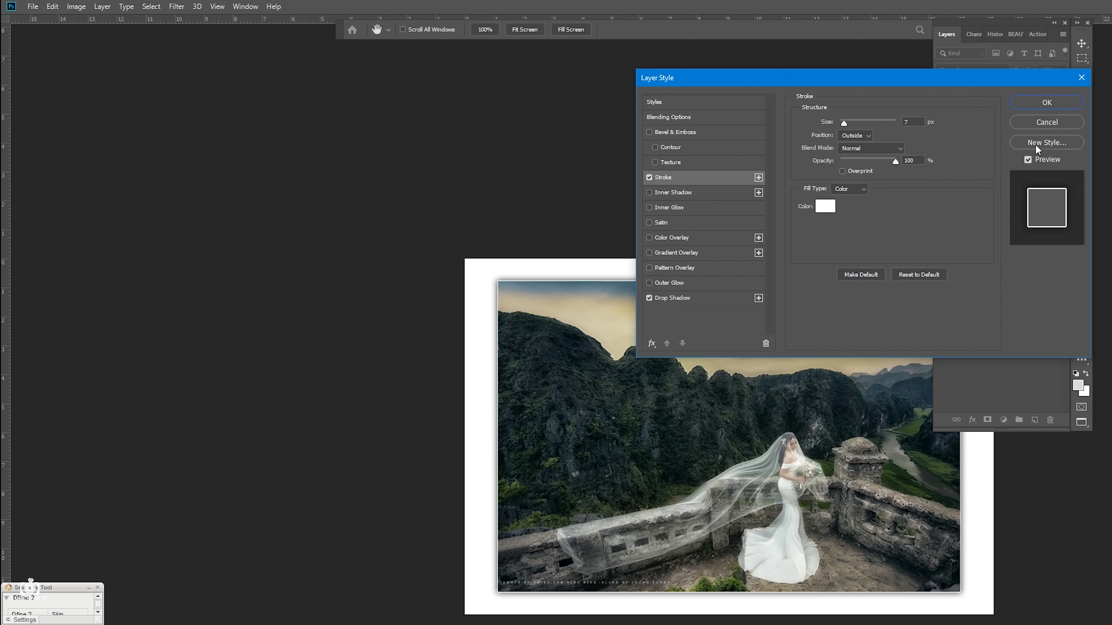
pyautogui.click(1047, 102)
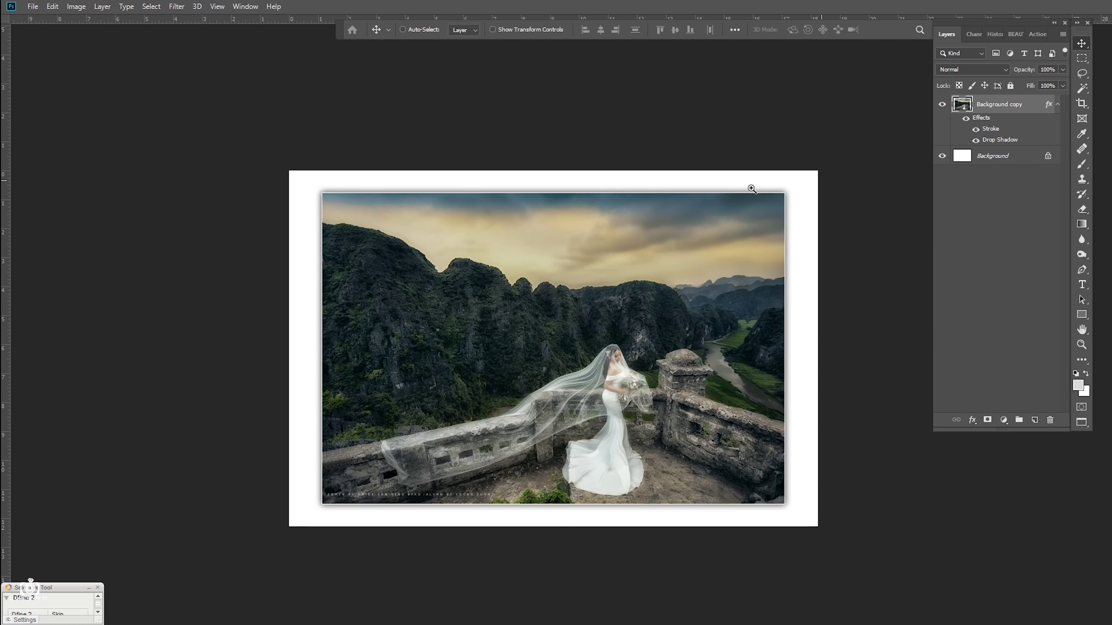
# - Inspect the framed corner up close, then delete the Background copy layer
pyautogui.click(751, 189)
pyautogui.click(796, 243)
pyautogui.click(720, 189)
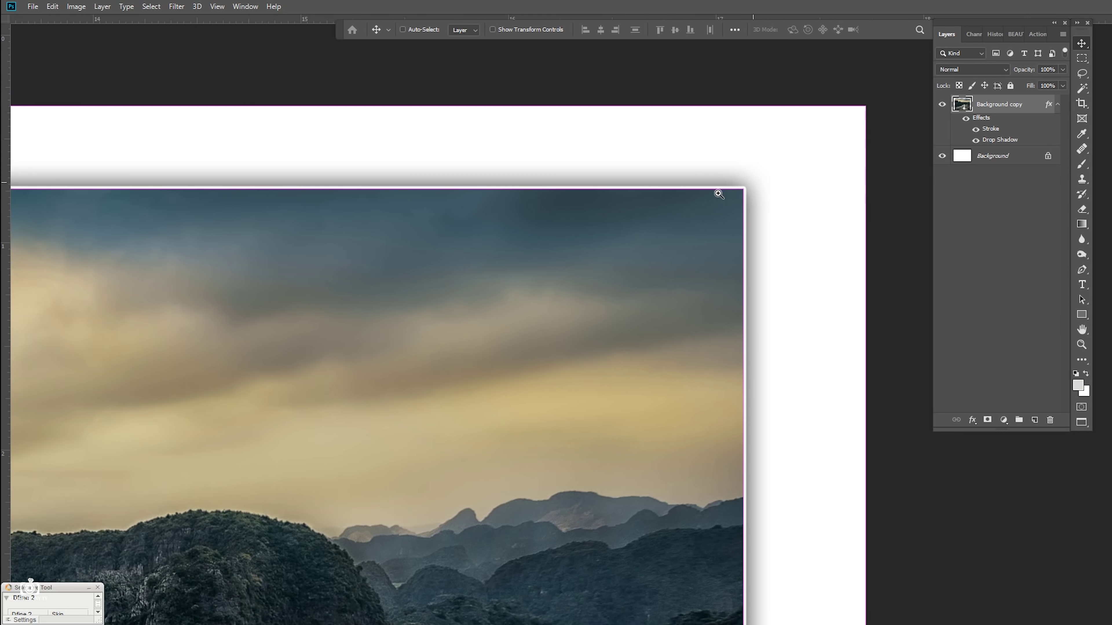
pyautogui.hotkey('ctrl', '0')
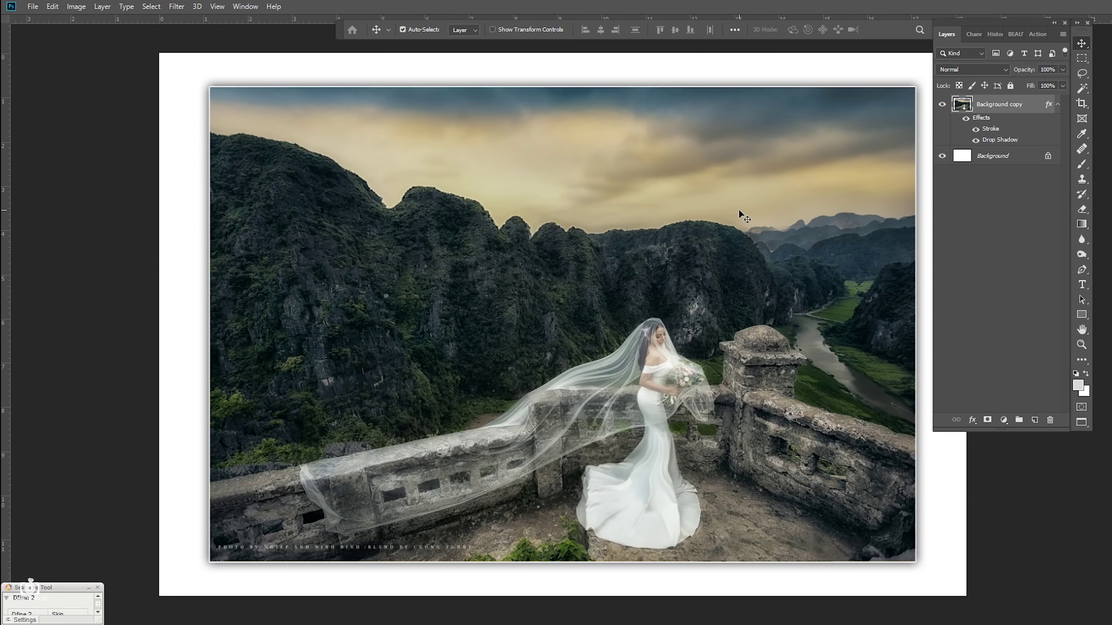
pyautogui.click(1005, 159)
pyautogui.click(988, 106)
pyautogui.click(983, 160)
pyautogui.click(1031, 110)
pyautogui.press('Delete')
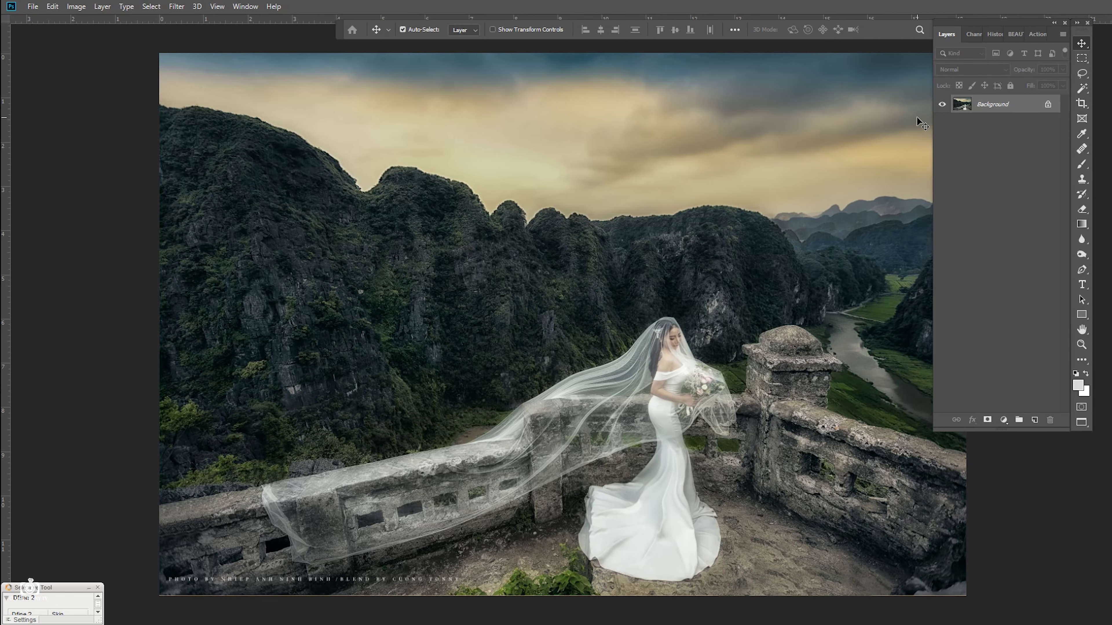
# - Duplicate the photo to Layer 1 and scale it to about 92% from the top-left corner
pyautogui.moveTo(816, 157)
pyautogui.mouseDown()
pyautogui.moveTo(701, 240)
pyautogui.moveTo(756, 221)
pyautogui.moveTo(745, 257)
pyautogui.mouseUp()
pyautogui.hotkey('ctrl', 'j')
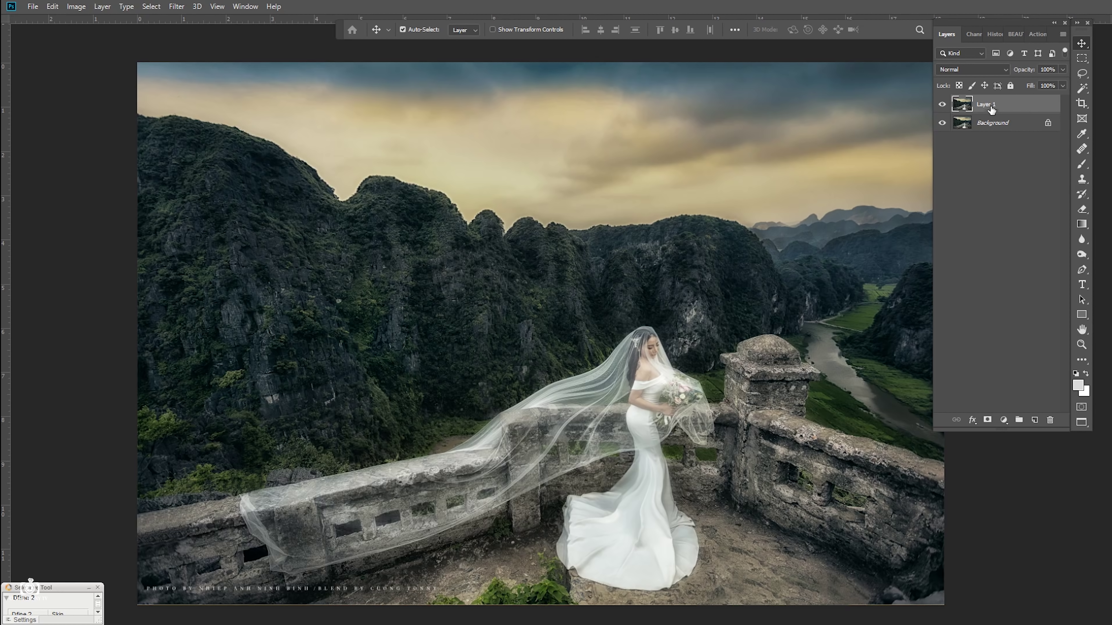
pyautogui.hotkey('ctrl', 't')
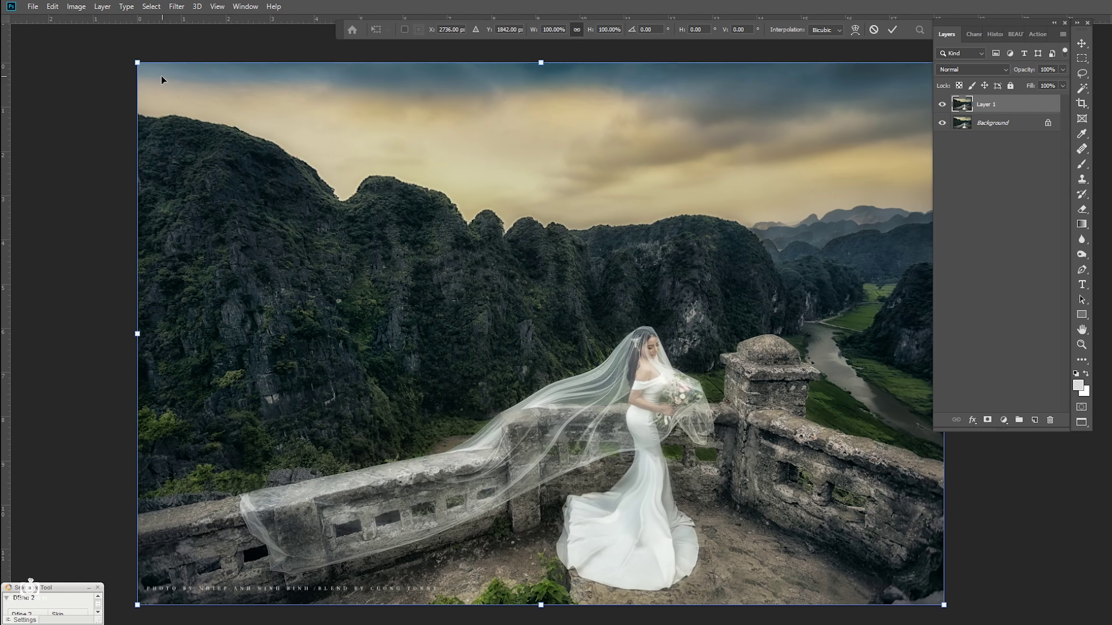
pyautogui.moveTo(137, 63); pyautogui.dragTo(163, 91)
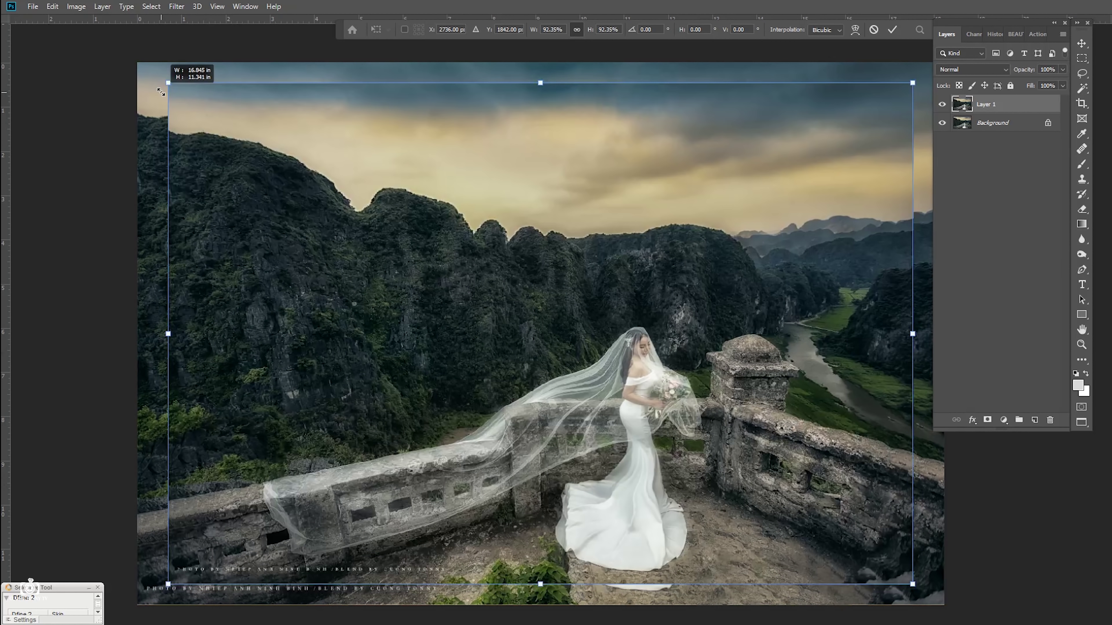
pyautogui.press('Return')
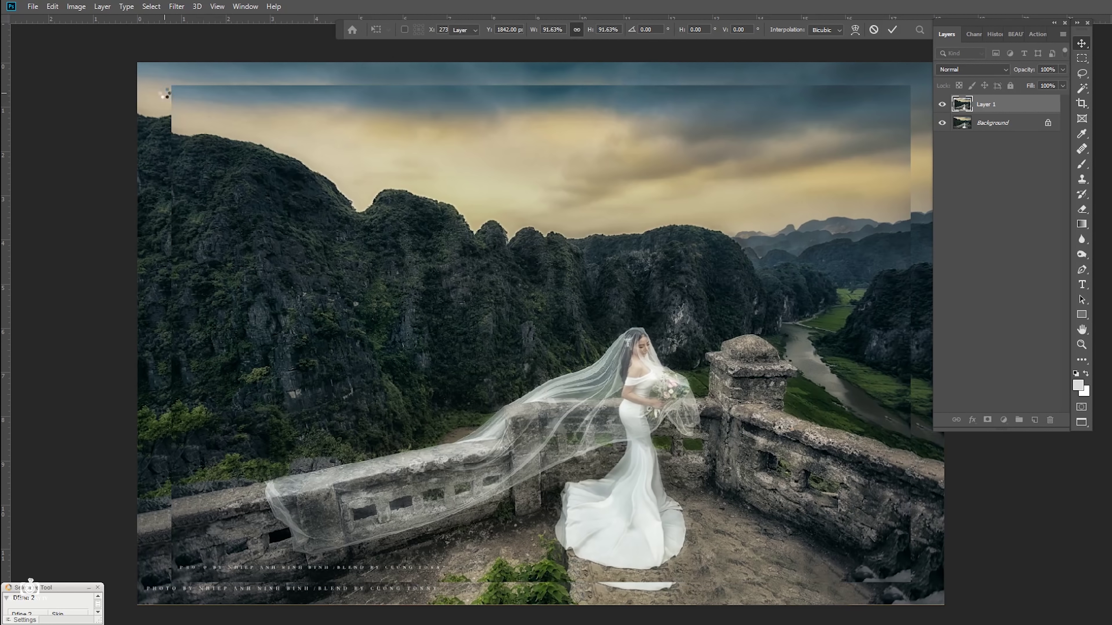
pyautogui.hotkey('ctrl', '0')
pyautogui.scroll(1, 533, 181)
# - Select the Background layer beneath Layer 1
pyautogui.rightClick(882, 197)
pyautogui.click(896, 196)
pyautogui.click(991, 108)
pyautogui.click(989, 107)
pyautogui.click(995, 110)
# - Apply a Gaussian Blur of about 10 pixels radius to the Background
pyautogui.click(176, 6)
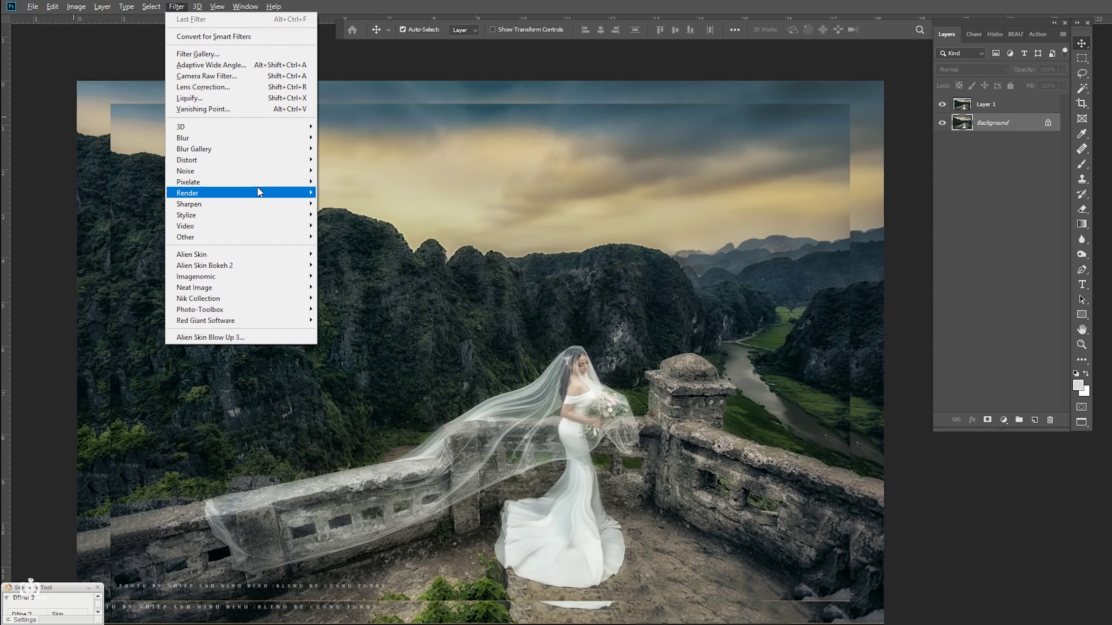
pyautogui.moveTo(241, 137)
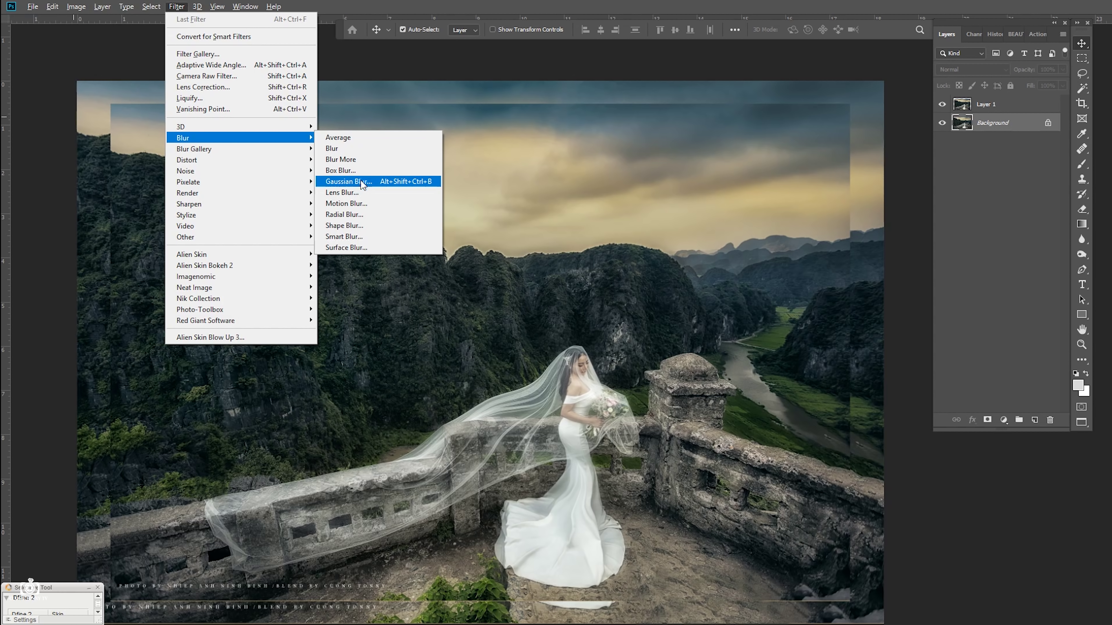
pyautogui.click(362, 184)
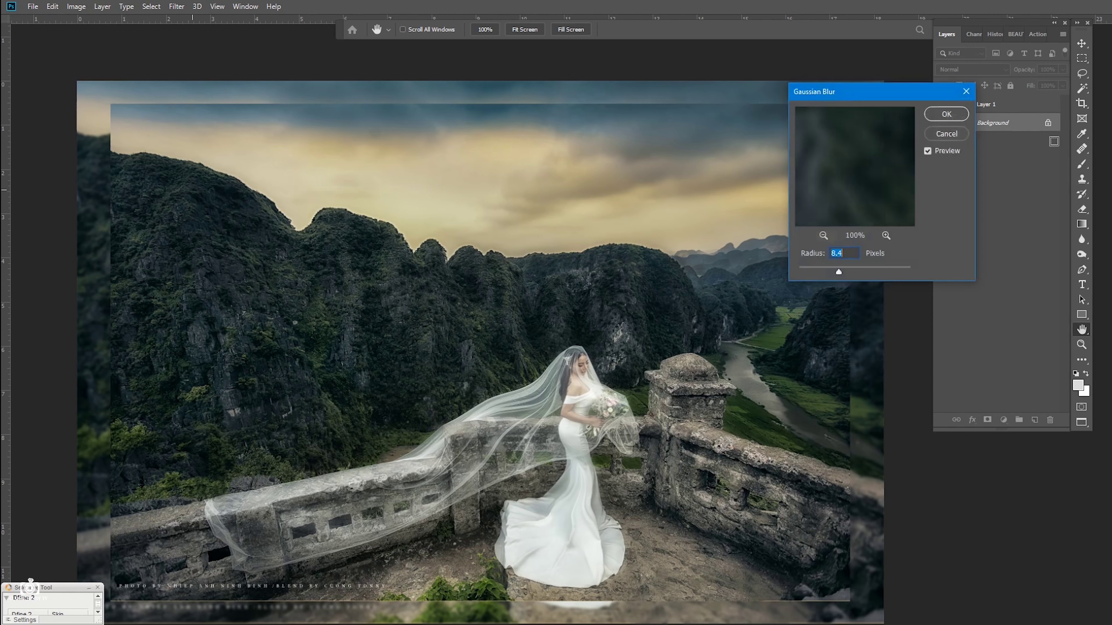
pyautogui.moveTo(890, 93); pyautogui.dragTo(997, 142)
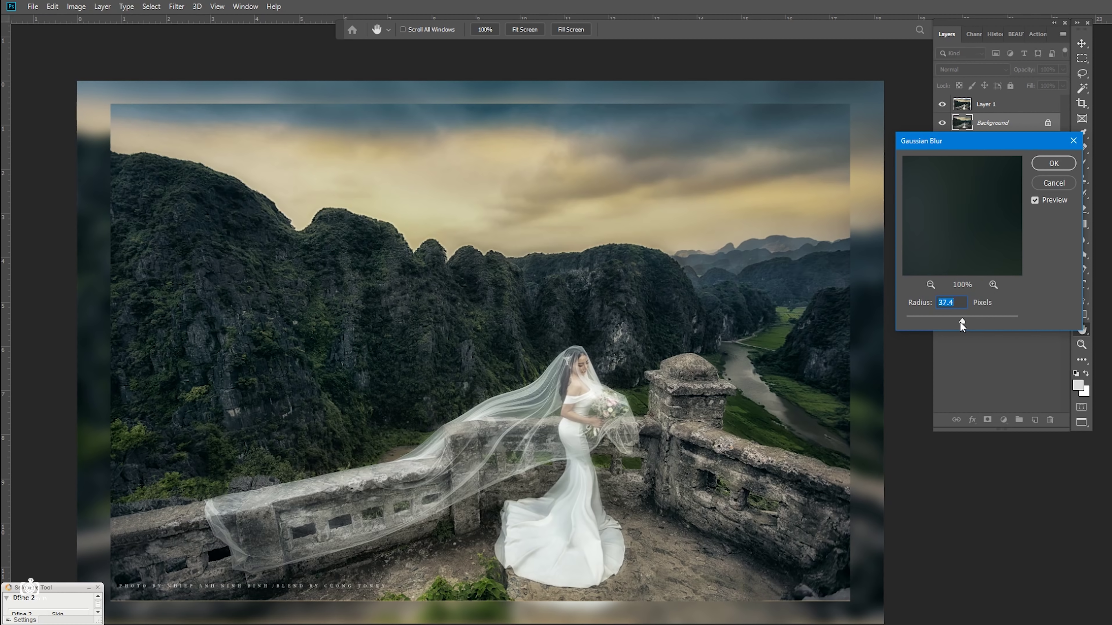
pyautogui.moveTo(947, 322); pyautogui.dragTo(958, 322)
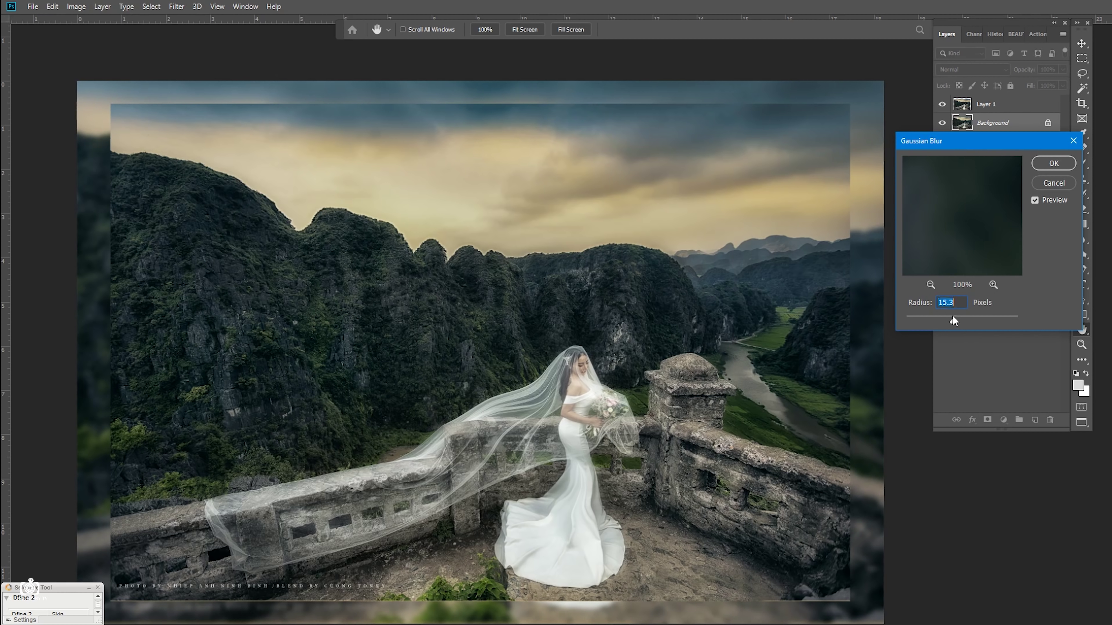
pyautogui.write('10')
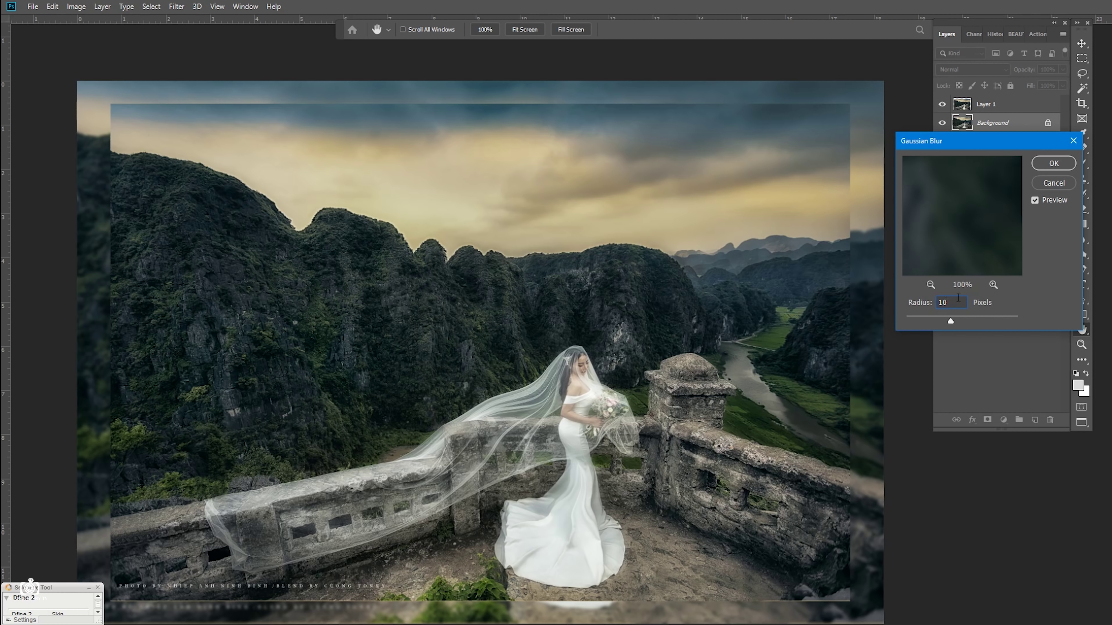
pyautogui.write('5')
pyautogui.click(1053, 163)
pyautogui.keyDown('ctrl'); pyautogui.click(853, 322); pyautogui.keyUp('ctrl')
pyautogui.moveTo(853, 321)
pyautogui.mouseDown()
pyautogui.moveTo(914, 353)
pyautogui.moveTo(740, 317)
pyautogui.mouseUp()
pyautogui.hotkey('ctrl', '0')
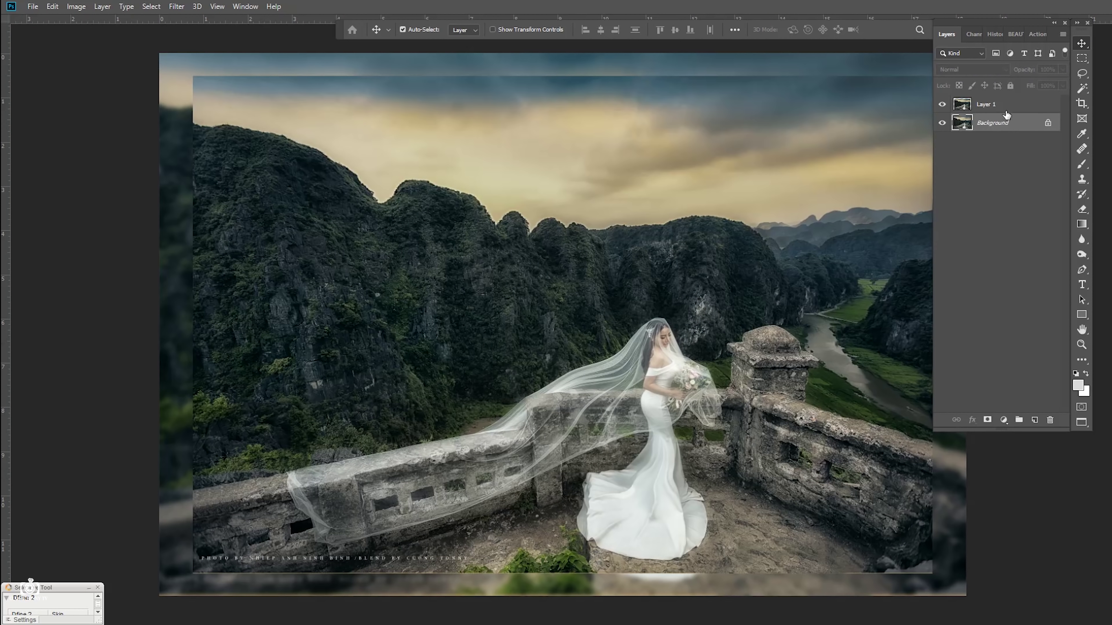
# - Add a 7 px white outside stroke to Layer 1, after trying sizes 5, 15 and 10
pyautogui.click(994, 105)
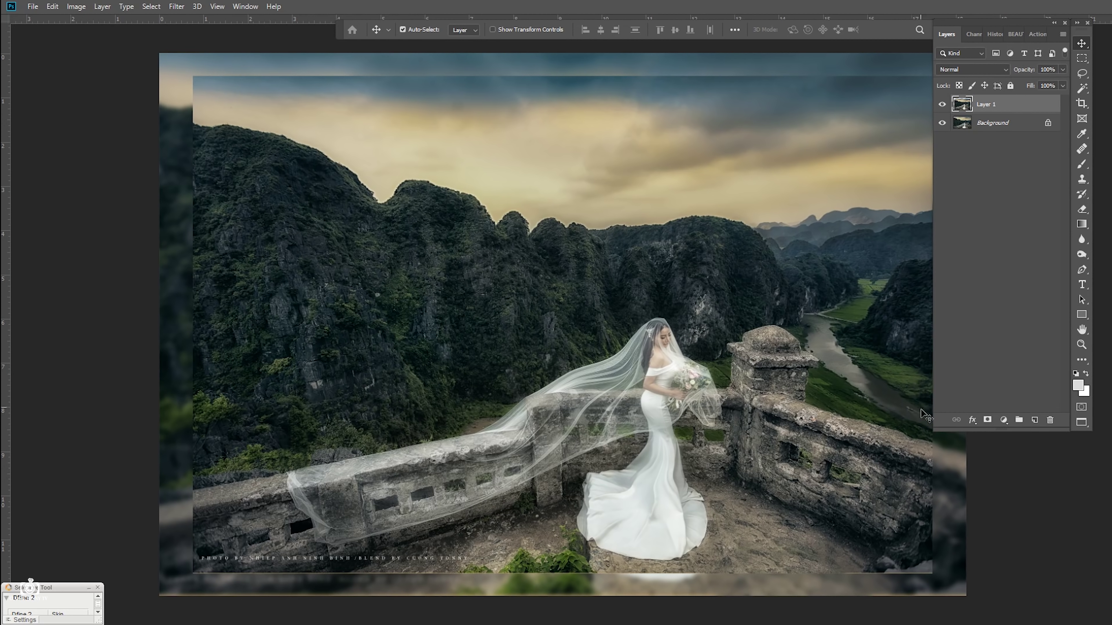
pyautogui.click(972, 421)
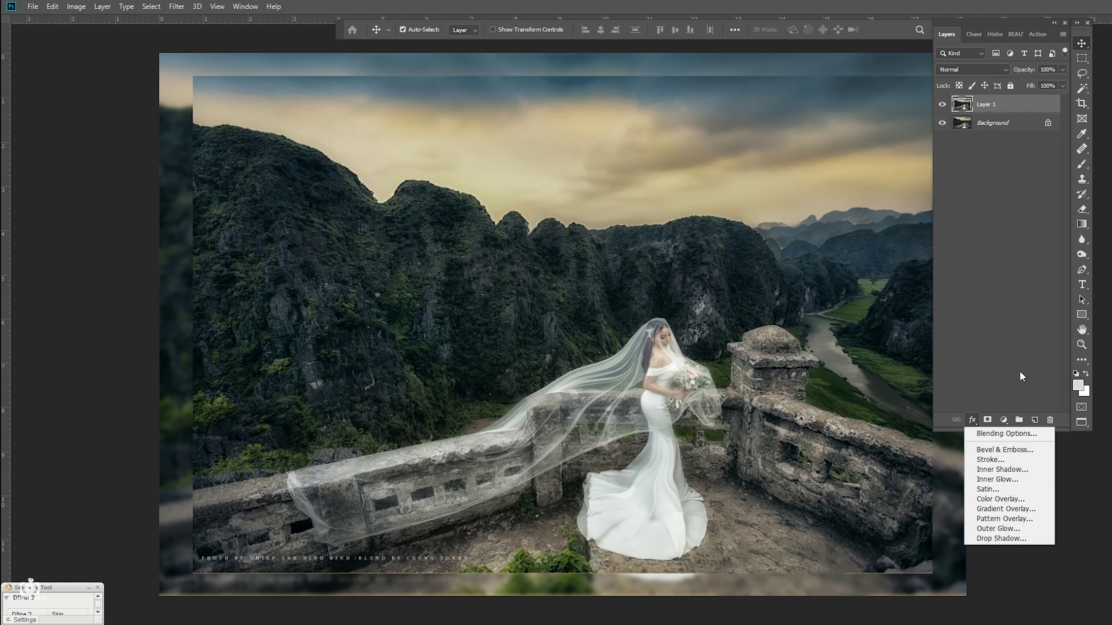
pyautogui.click(996, 459)
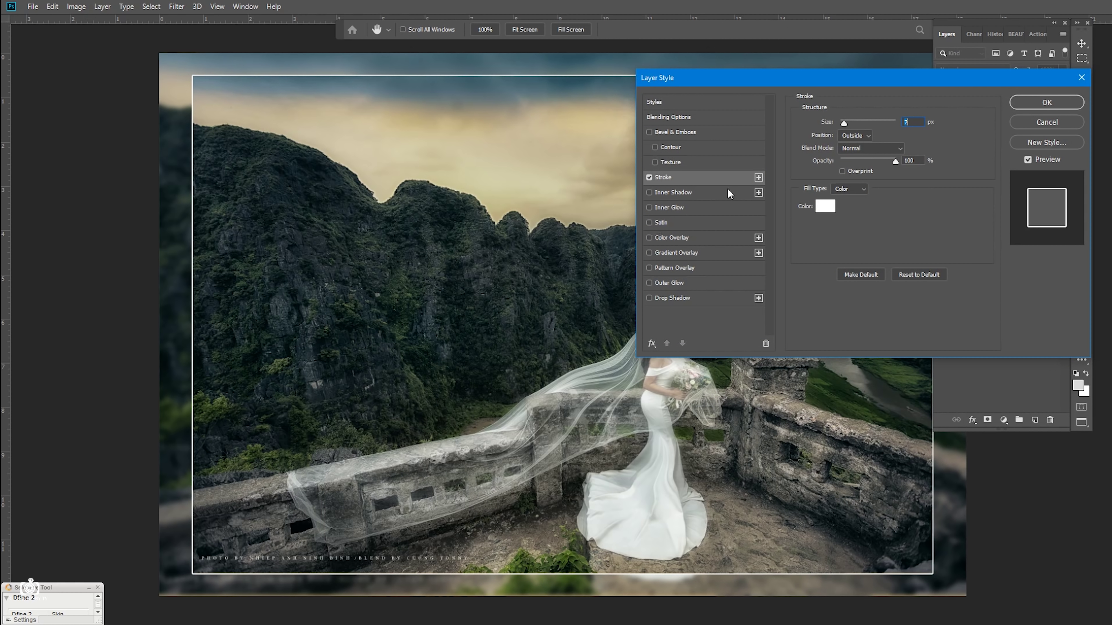
pyautogui.write('5')
pyautogui.press('Tab')
pyautogui.press('BackSpace')
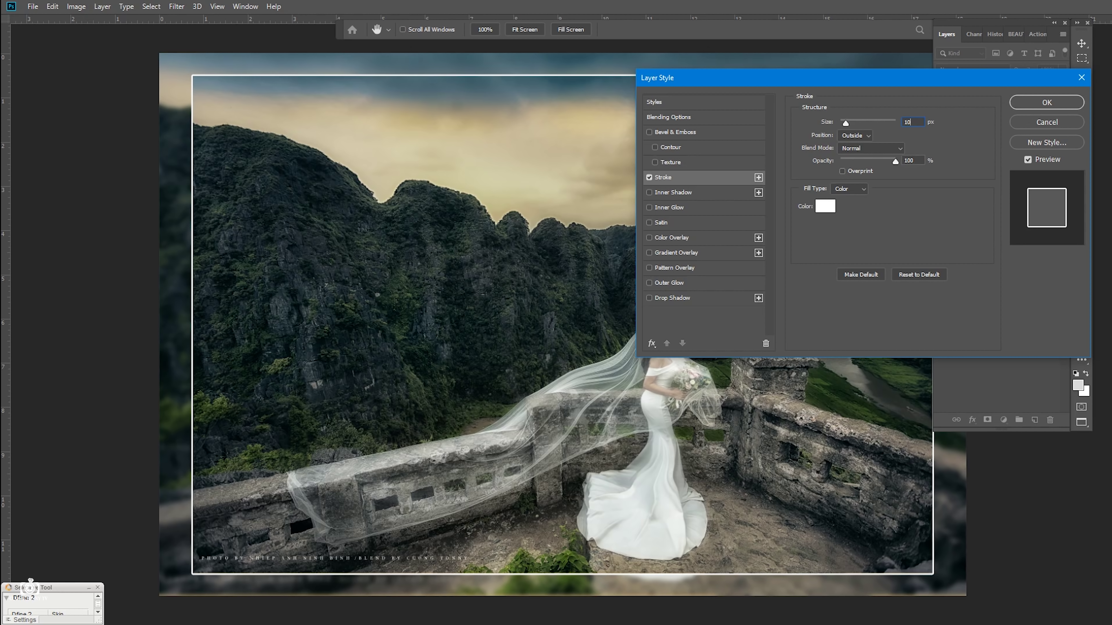
pyautogui.write('15')
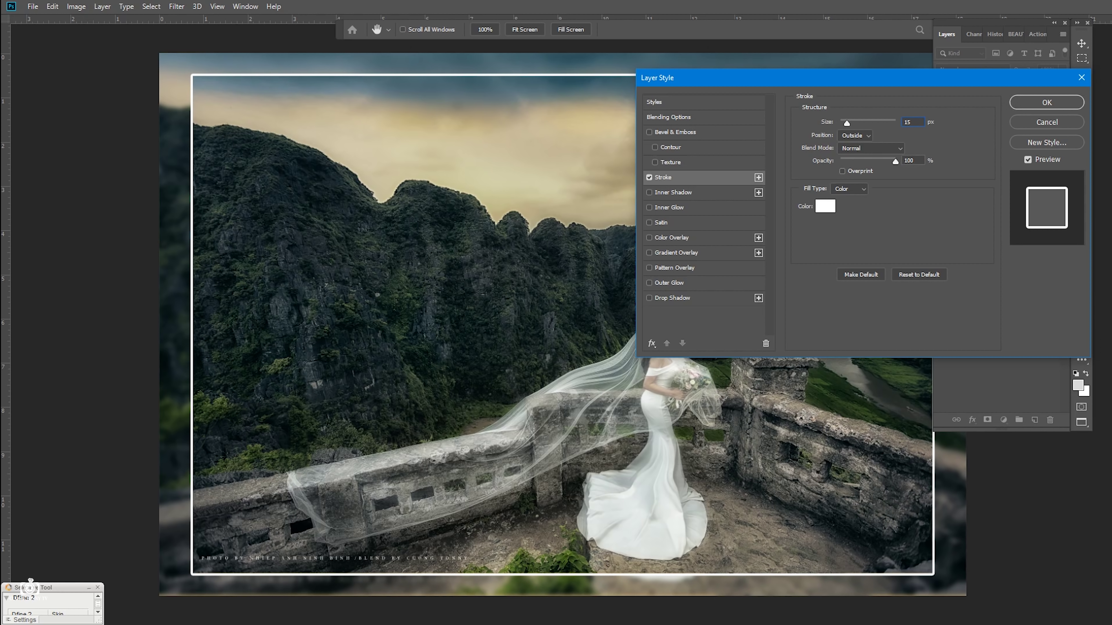
pyautogui.press('BackSpace')
pyautogui.press('BackSpace')
pyautogui.write('10')
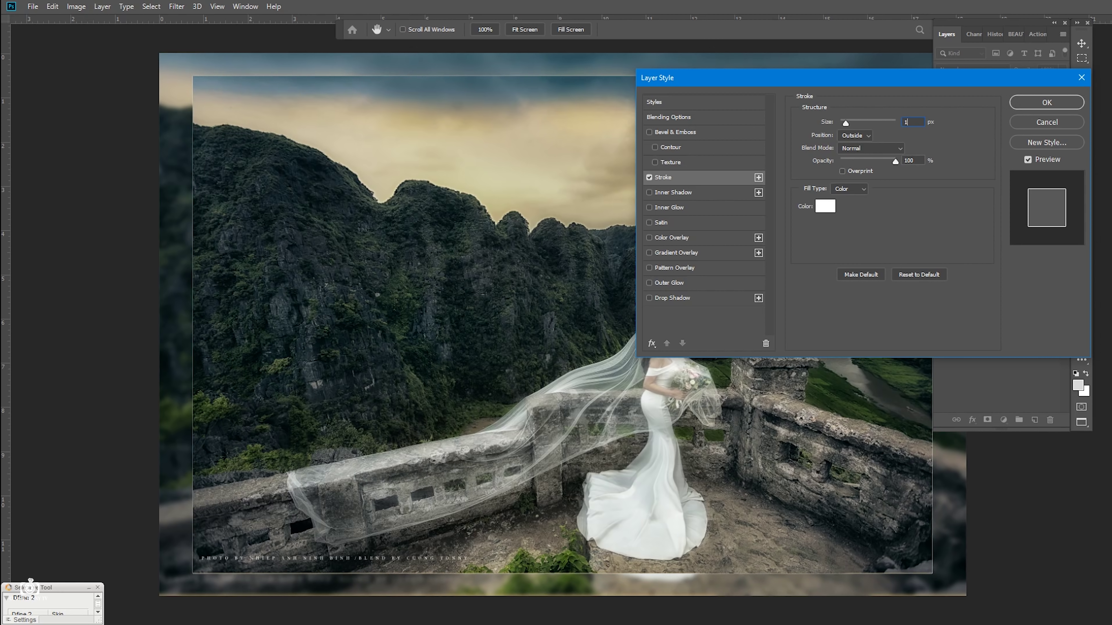
pyautogui.press('BackSpace')
pyautogui.press('BackSpace')
pyautogui.write('7')
pyautogui.press('Return')
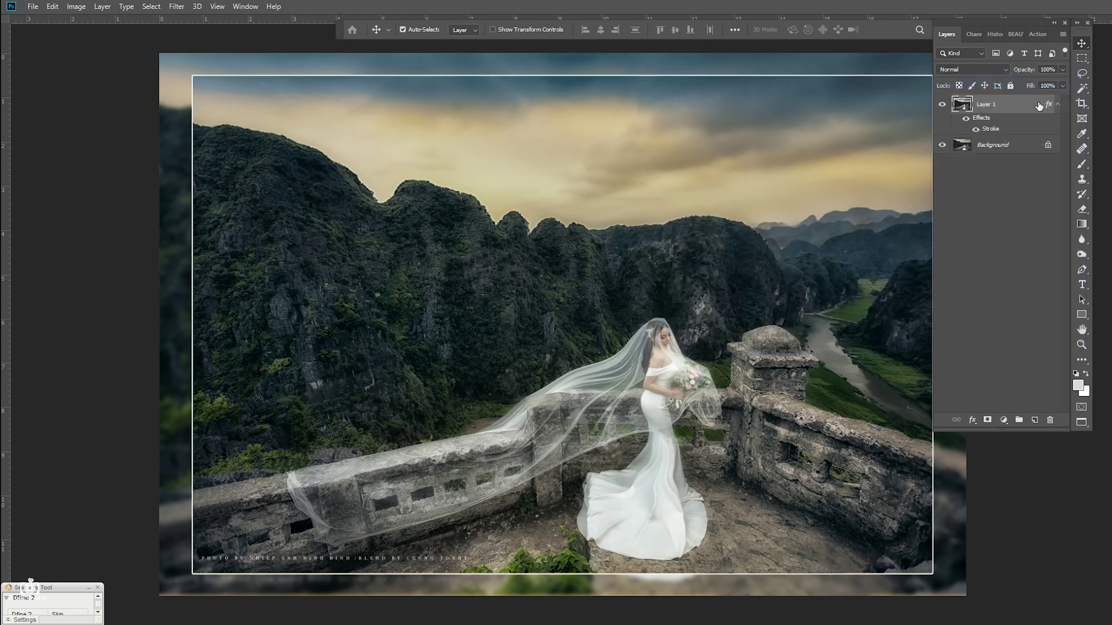
# - Shrink the stroked Layer 1 slightly inward from its top-right corner with Free Transform
pyautogui.press('f')
pyautogui.rightClick(694, 220)
pyautogui.click(713, 239)
pyautogui.moveTo(933, 71); pyautogui.dragTo(928, 75)
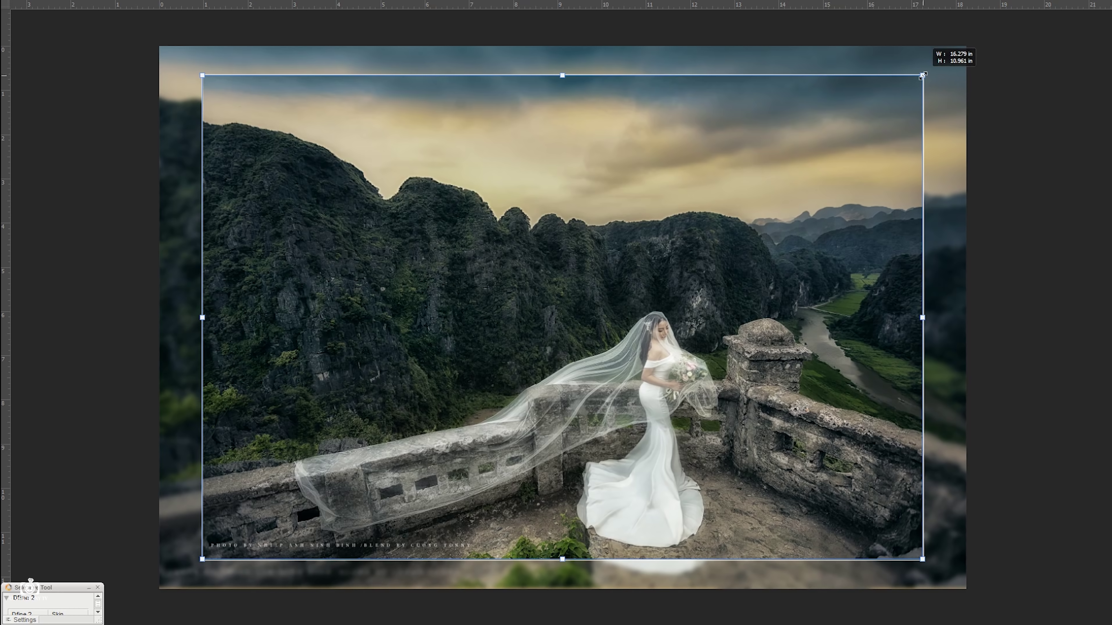
pyautogui.press('Return')
# - Restore the panels and pan around the image to check the resized layer
pyautogui.hotkey('shift', 'f')
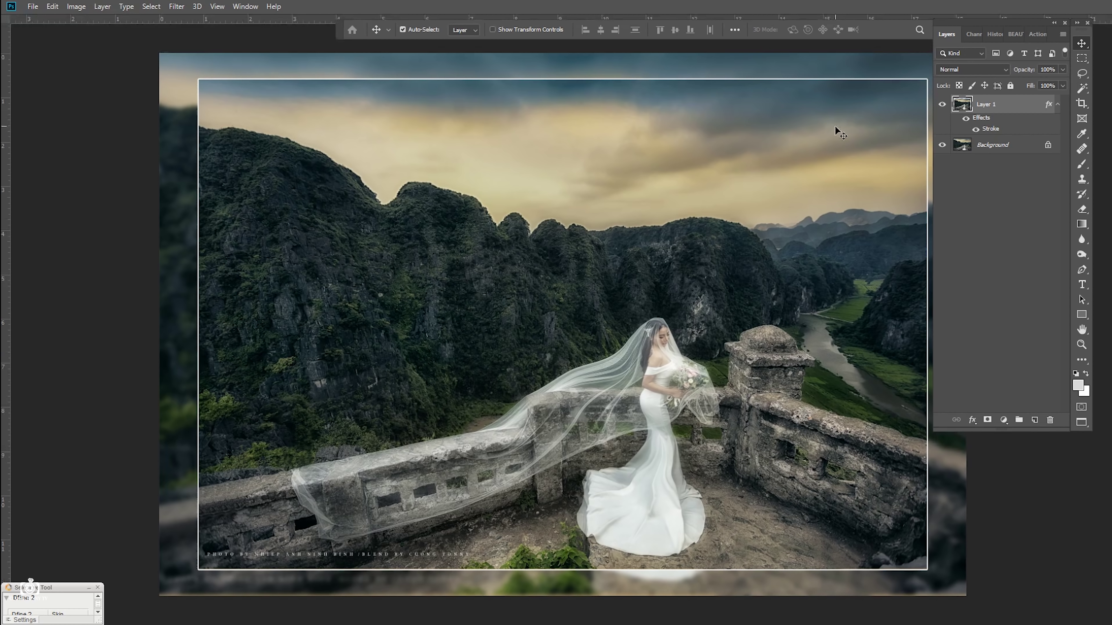
pyautogui.moveTo(834, 129); pyautogui.dragTo(702, 174)
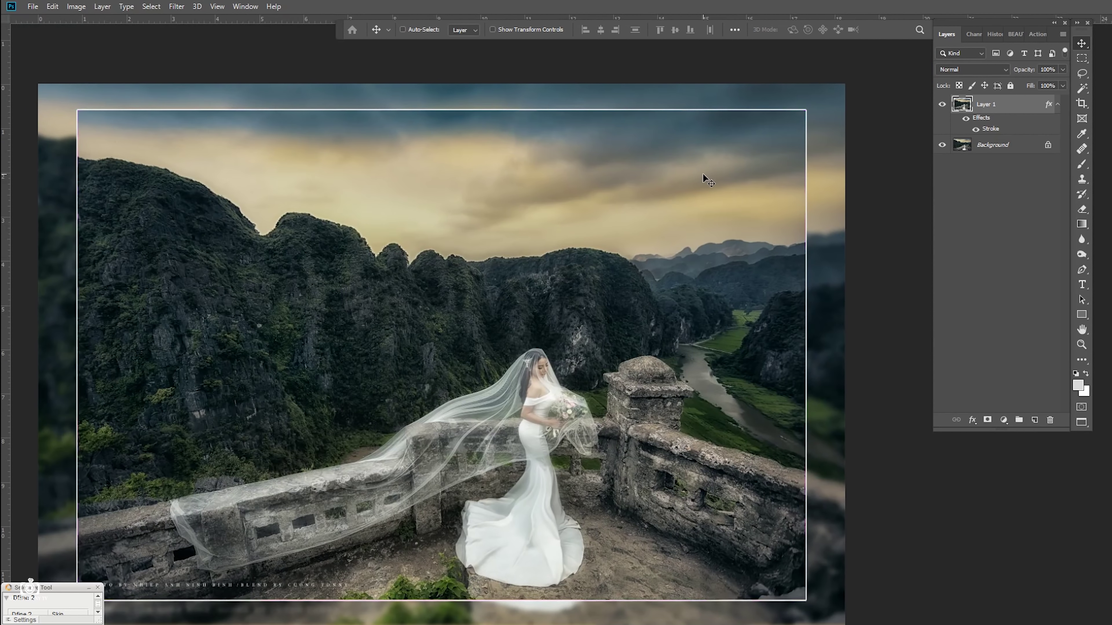
pyautogui.scroll(2, 702, 174)
pyautogui.scroll(2, 707, 171)
pyautogui.press('f')
pyautogui.scroll(-2, 709, 170)
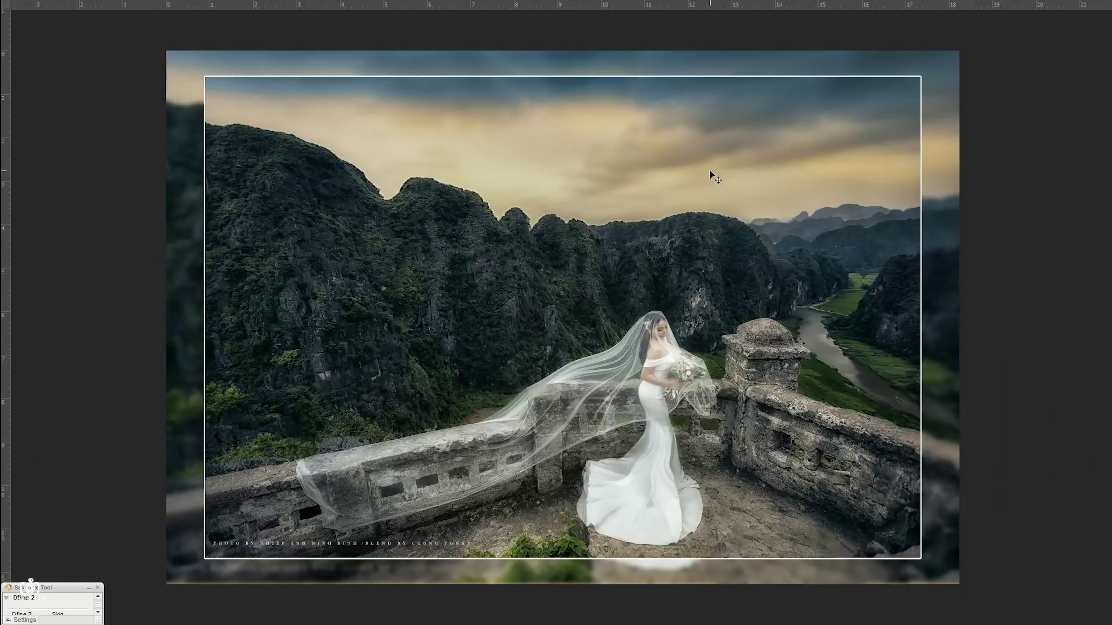
pyautogui.press('f')
pyautogui.moveTo(762, 167)
pyautogui.mouseDown()
pyautogui.moveTo(787, 91)
pyautogui.moveTo(683, 194)
pyautogui.moveTo(526, 216)
pyautogui.moveTo(691, 137)
pyautogui.moveTo(746, 181)
pyautogui.mouseUp()
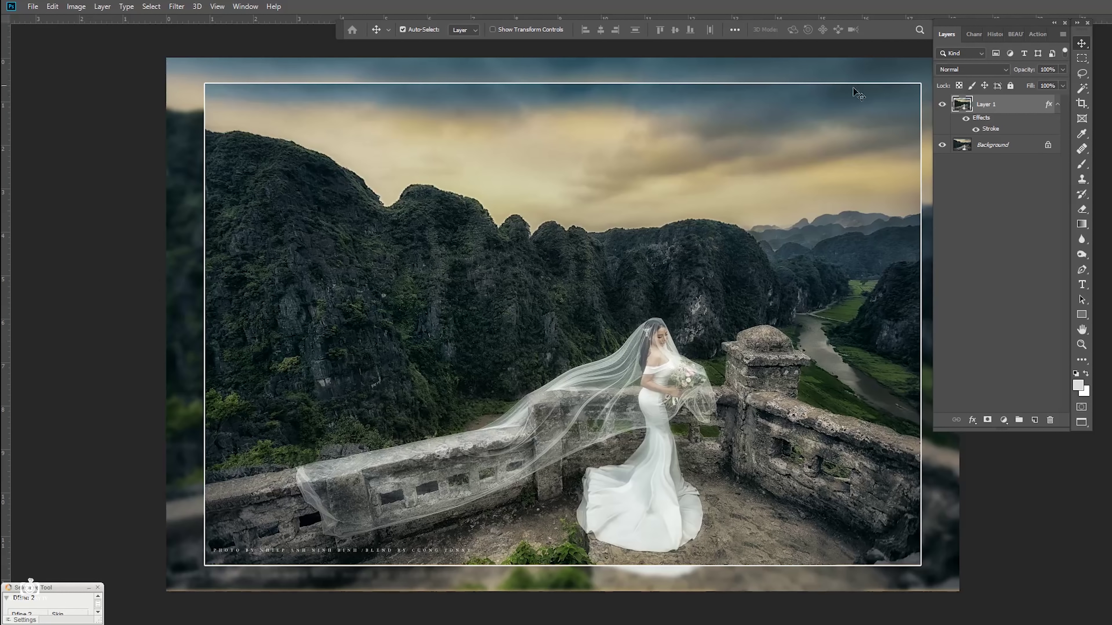
# - Delete the stroked Layer 1
pyautogui.click(981, 147)
pyautogui.click(988, 111)
pyautogui.press('Delete')
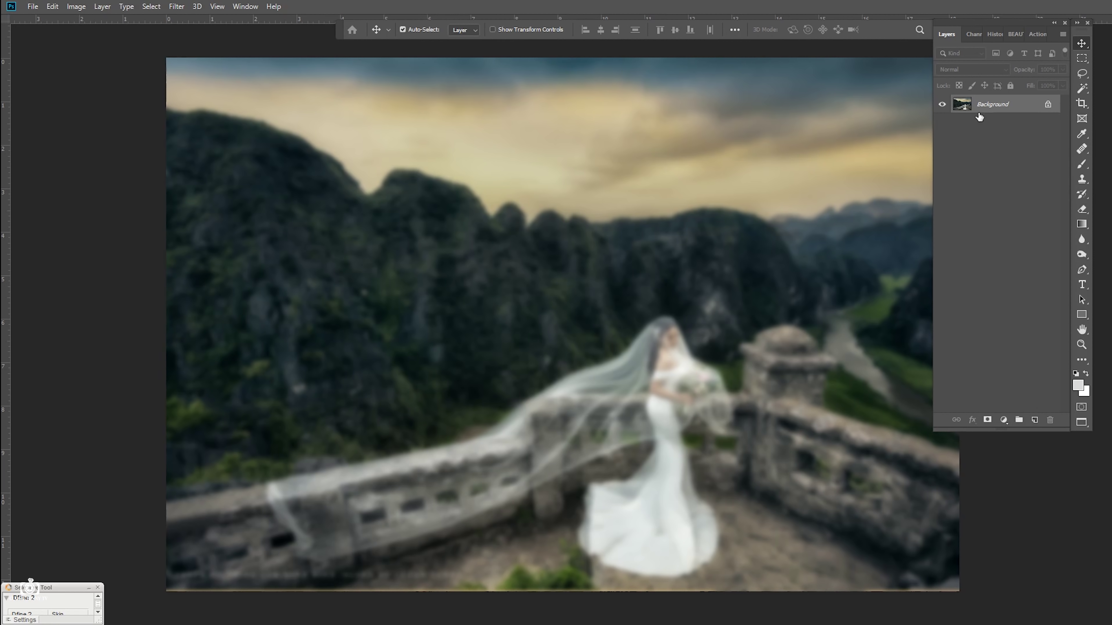
# - Undo the Background blur and duplicate the sharp Background as a new Layer 1
pyautogui.hotkey('ctrl', 'z')
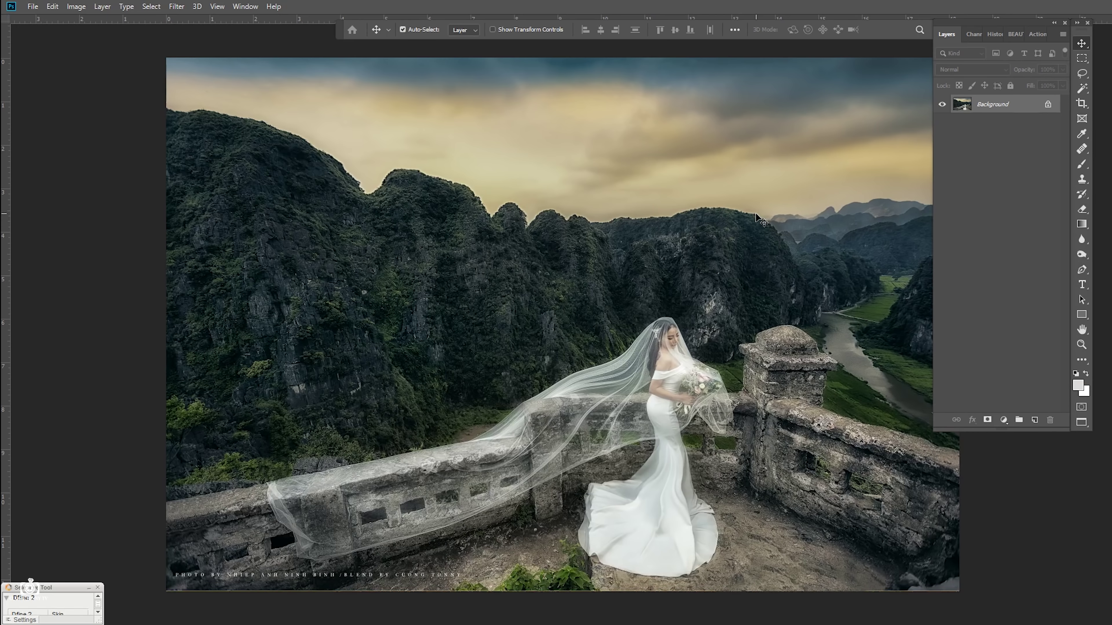
pyautogui.scroll(2, 700, 384)
pyautogui.scroll(-1, 700, 387)
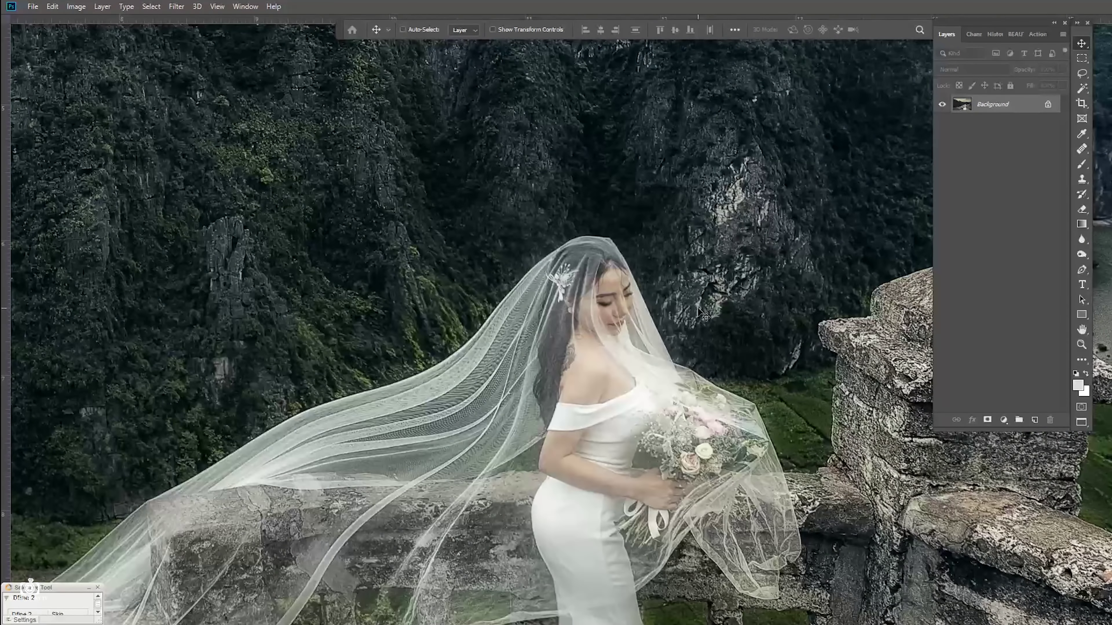
pyautogui.scroll(-2, 698, 308)
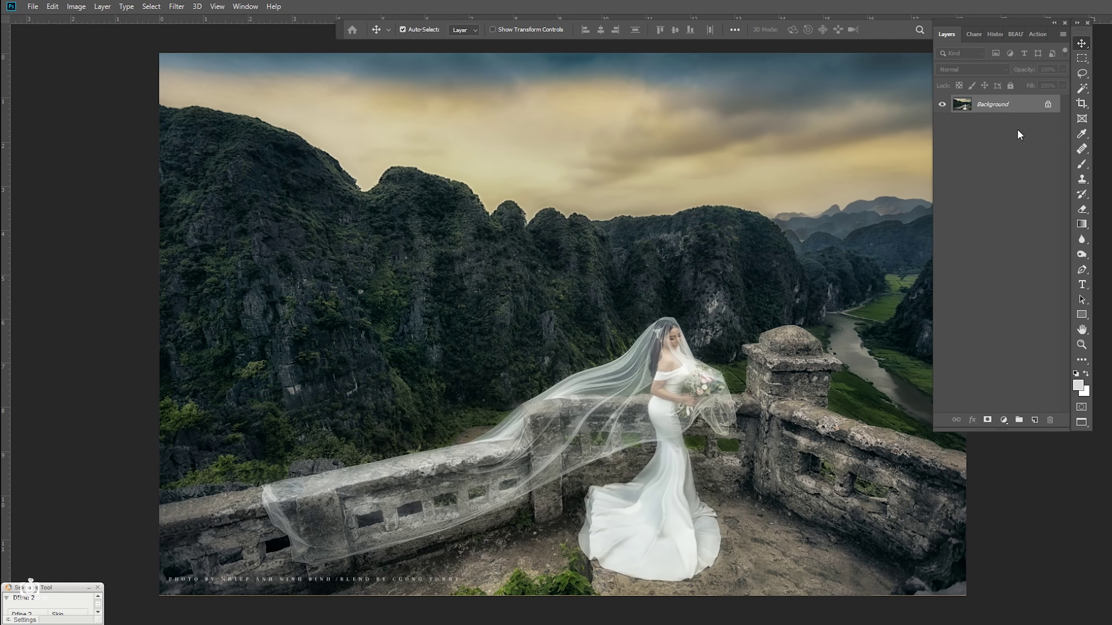
pyautogui.hotkey('ctrl', 'j')
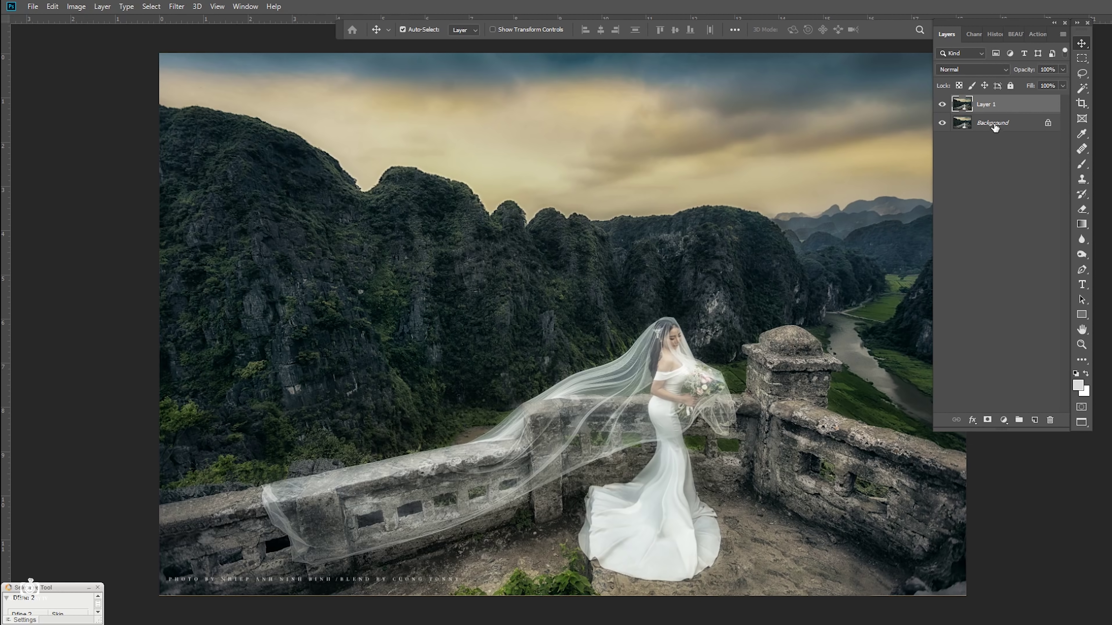
# - Switch the selection back and forth between the Background layer and Layer 1
pyautogui.click(994, 126)
pyautogui.click(971, 107)
pyautogui.click(976, 128)
pyautogui.click(979, 107)
pyautogui.click(981, 128)
pyautogui.click(983, 108)
pyautogui.click(986, 128)
pyautogui.click(987, 107)
pyautogui.click(986, 127)
pyautogui.click(987, 108)
pyautogui.click(986, 126)
pyautogui.click(995, 105)
# - Select Layer 1 and zoom out to see the whole image
pyautogui.rightClick(996, 107)
pyautogui.click(851, 263)
pyautogui.click(991, 122)
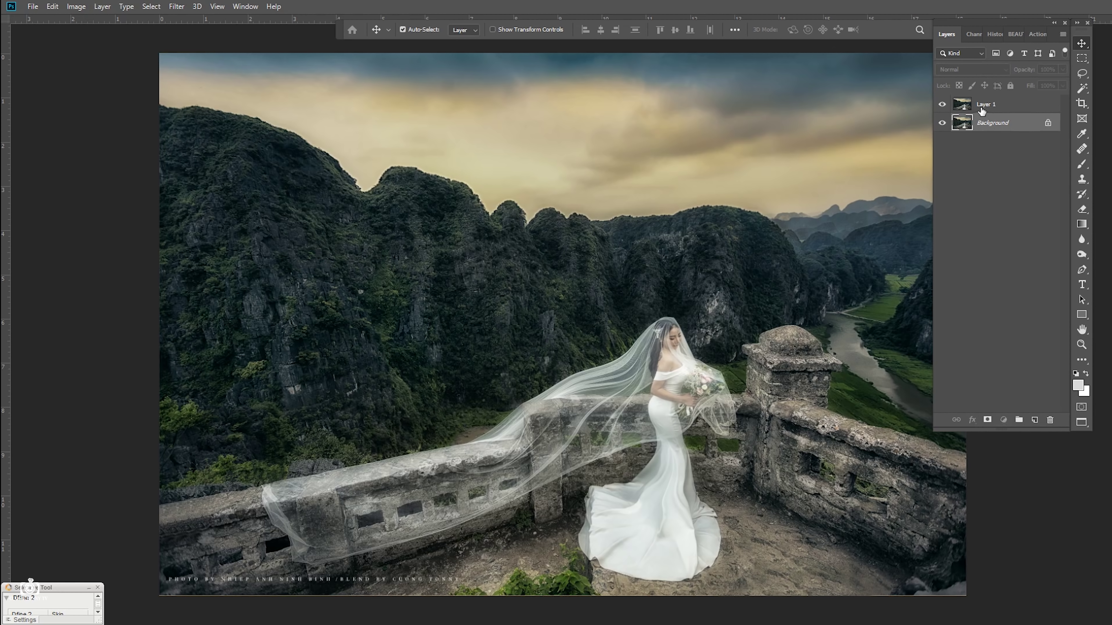
pyautogui.click(991, 105)
pyautogui.hotkey('ctrl', '-')
# - Scale Layer 1 down to about 91%, then select the Background layer for filtering
pyautogui.hotkey('ctrl', 't')
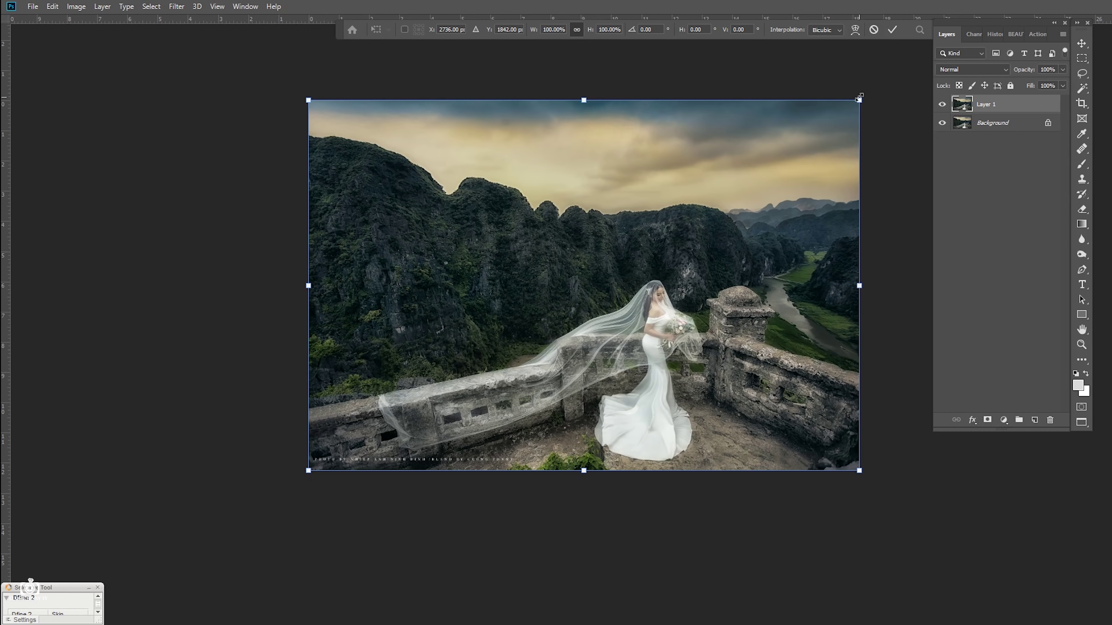
pyautogui.moveTo(858, 99); pyautogui.dragTo(842, 110)
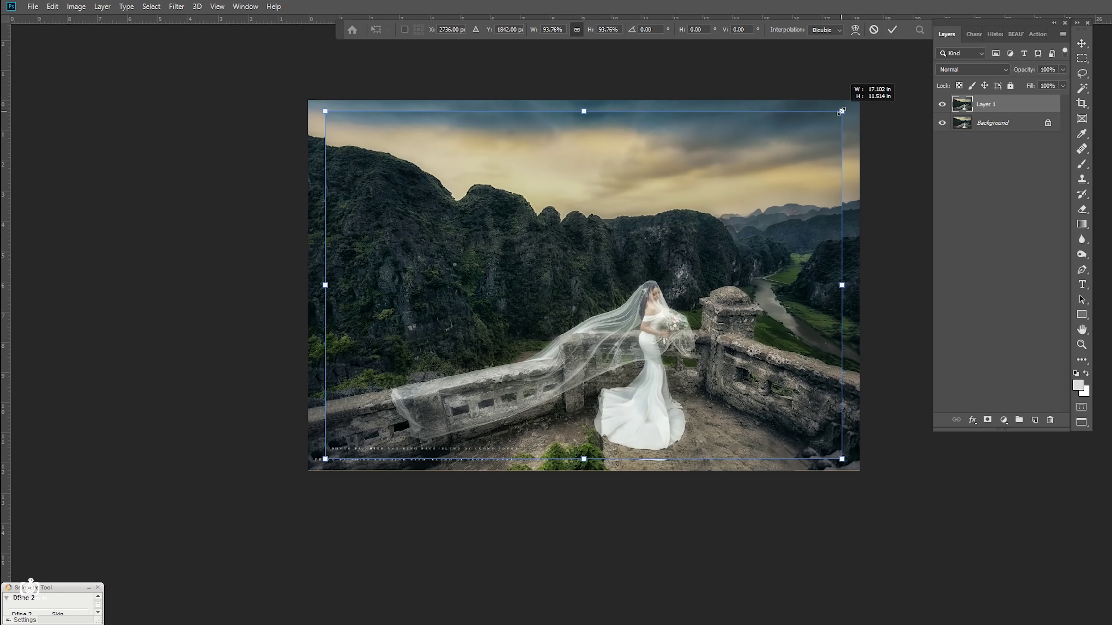
pyautogui.moveTo(842, 111); pyautogui.dragTo(835, 114)
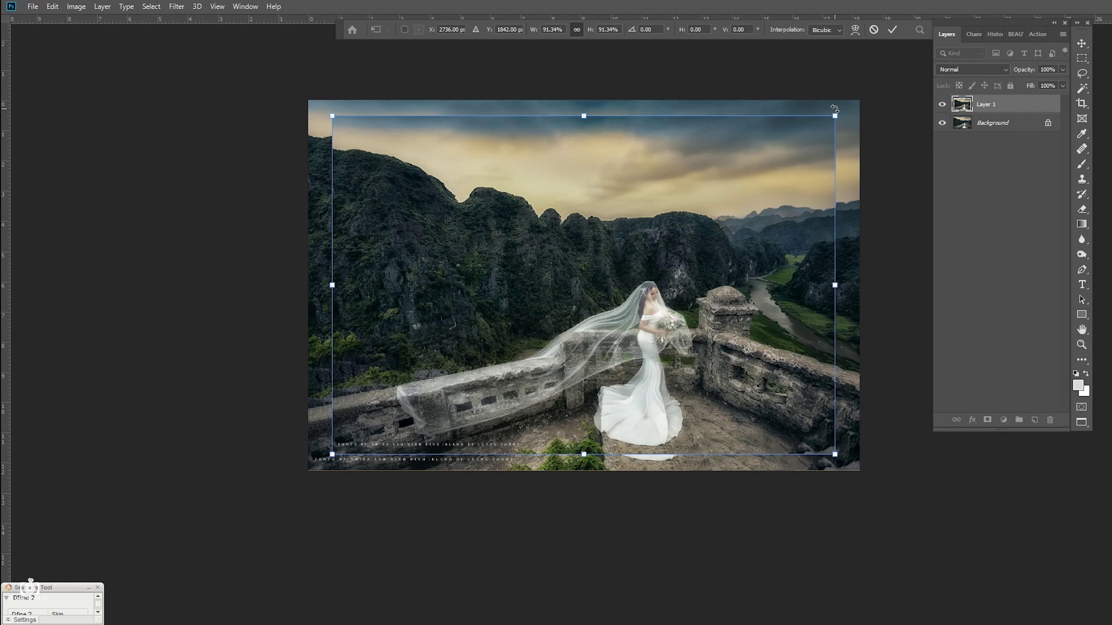
pyautogui.press('Return')
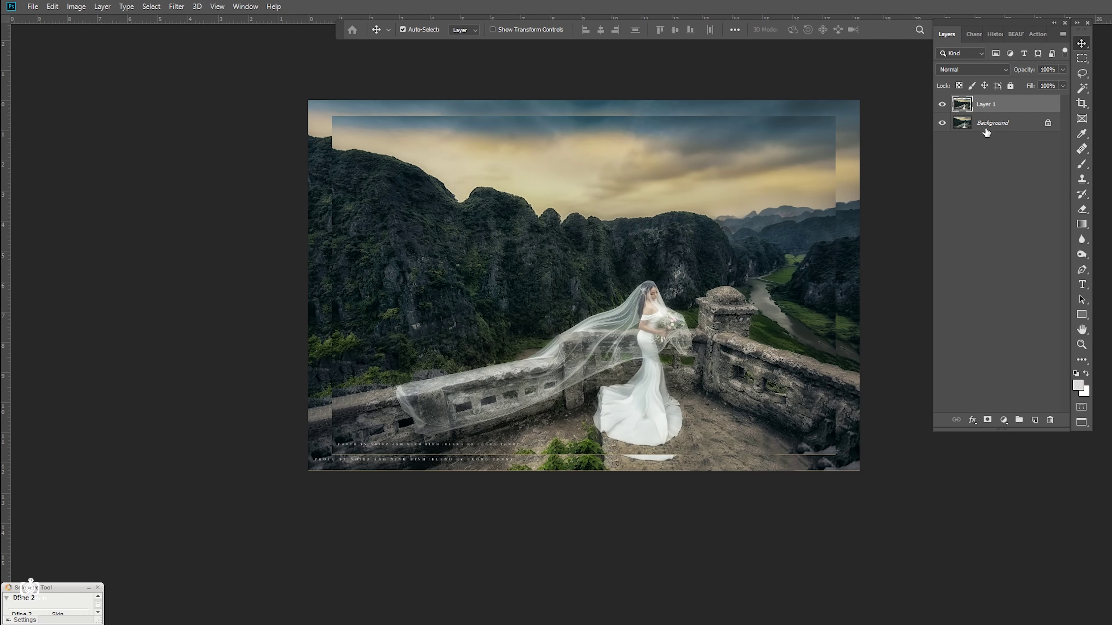
pyautogui.click(985, 123)
pyautogui.hotkey('alt', 't')
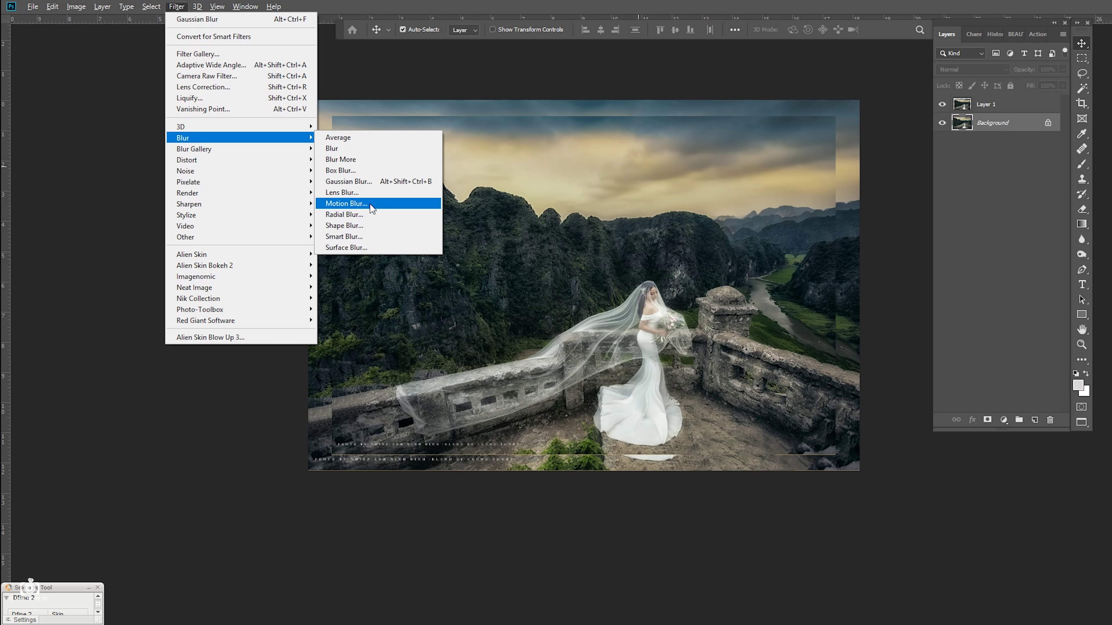
# - Apply a Motion Blur with distance 80 to the Background
pyautogui.click(348, 203)
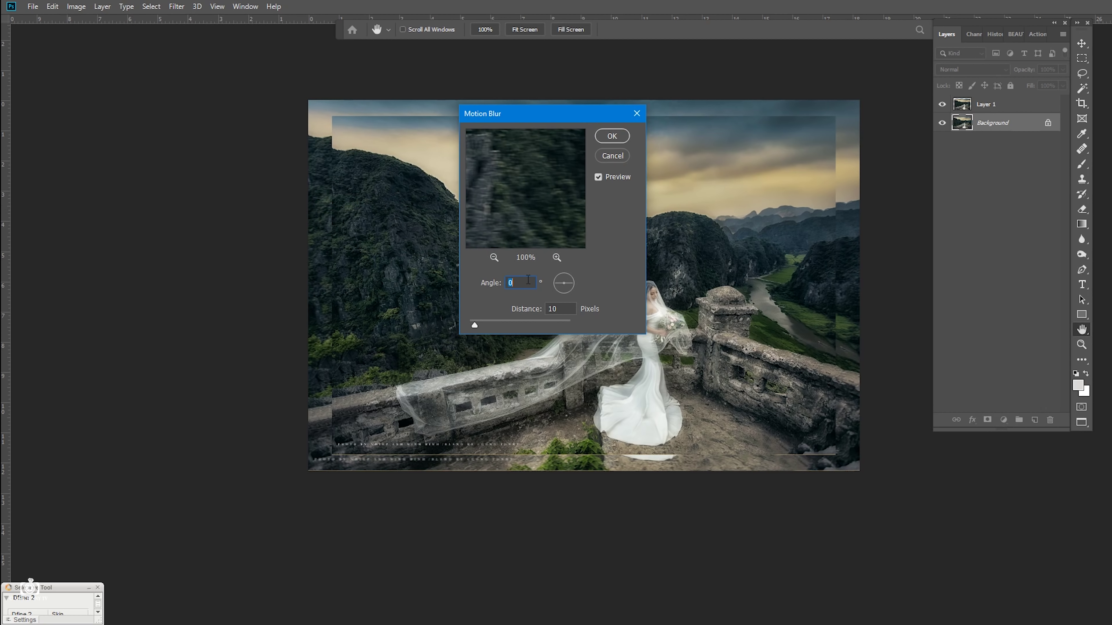
pyautogui.write('45')
pyautogui.moveTo(470, 324); pyautogui.dragTo(493, 332)
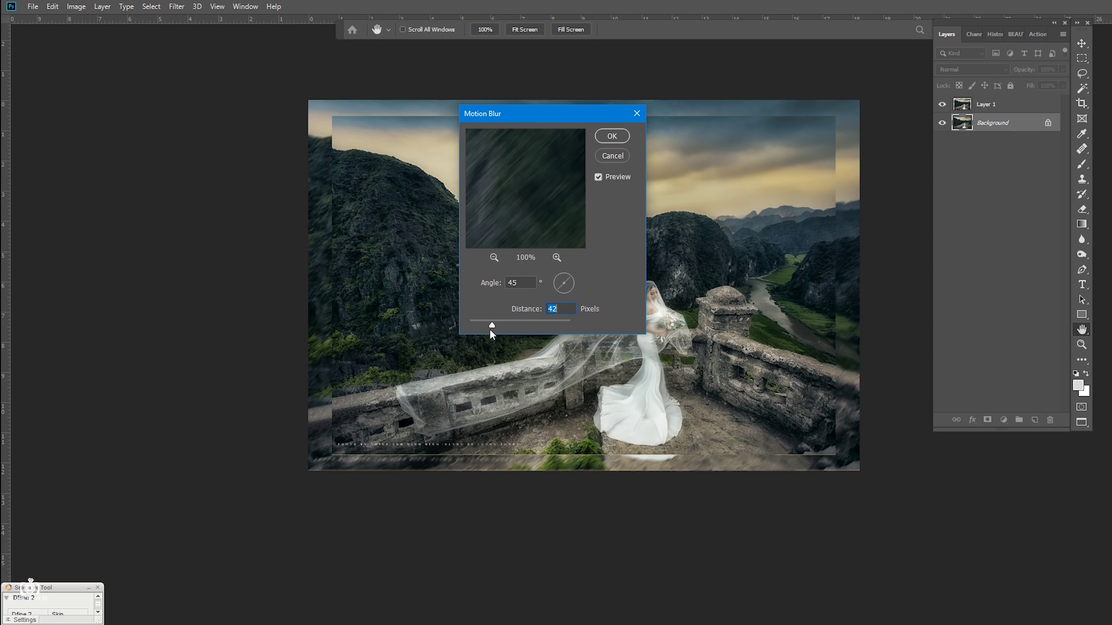
pyautogui.moveTo(553, 190); pyautogui.dragTo(488, 244)
pyautogui.moveTo(497, 329); pyautogui.dragTo(503, 323)
pyautogui.write('80')
pyautogui.press('Return')
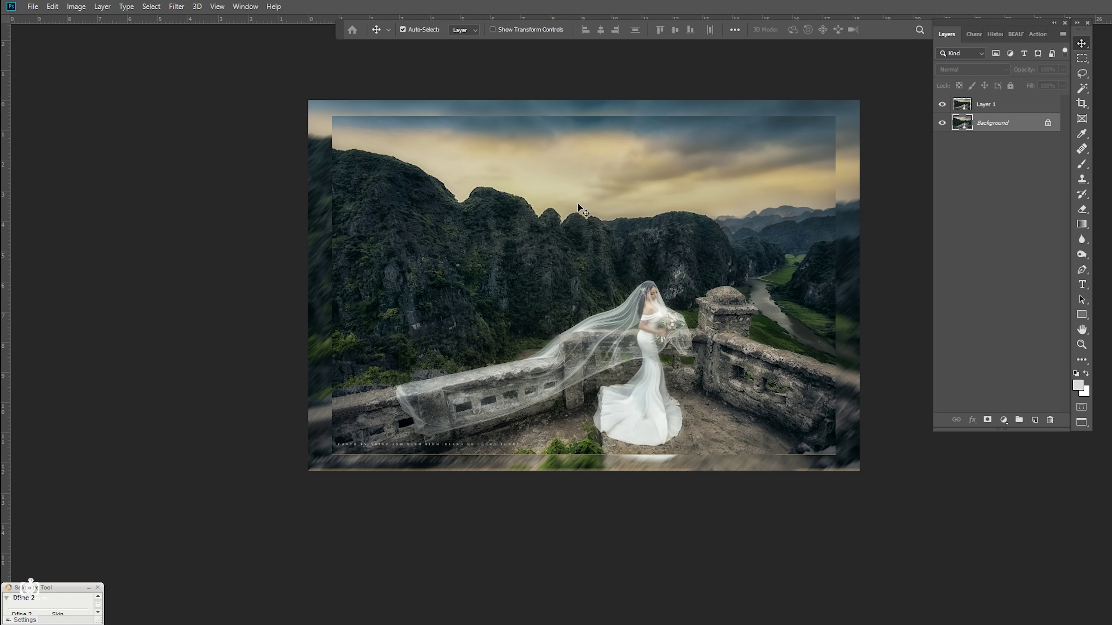
# - Add a Gaussian Blur with radius 3.0 to the Background
pyautogui.moveTo(280, 131)
pyautogui.mouseDown()
pyautogui.moveTo(331, 156)
pyautogui.moveTo(274, 209)
pyautogui.mouseUp()
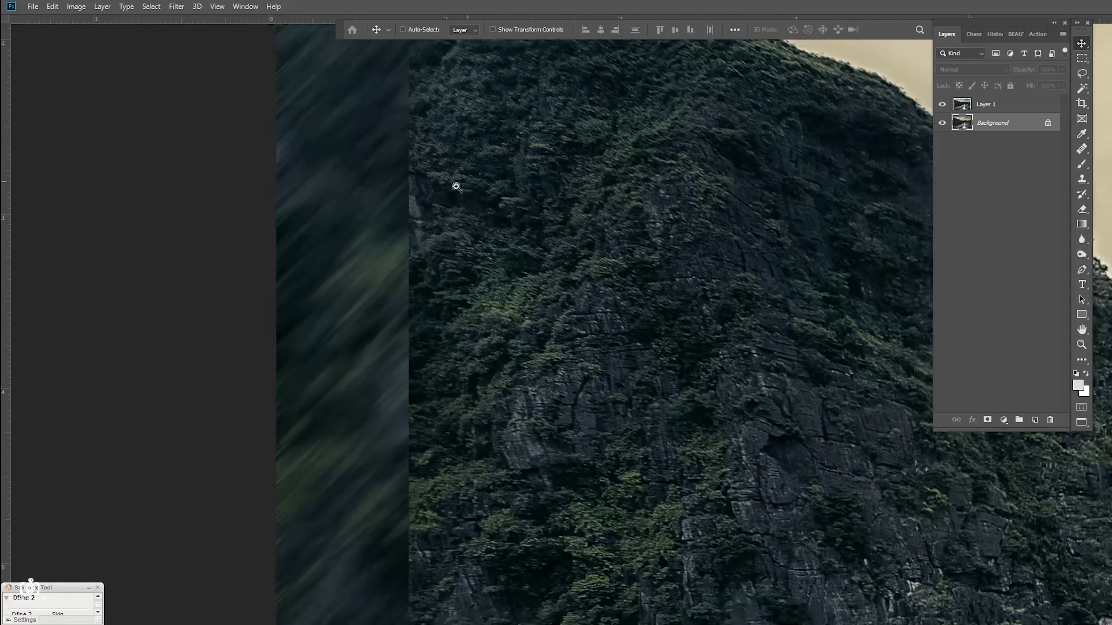
pyautogui.click(176, 6)
pyautogui.moveTo(242, 138)
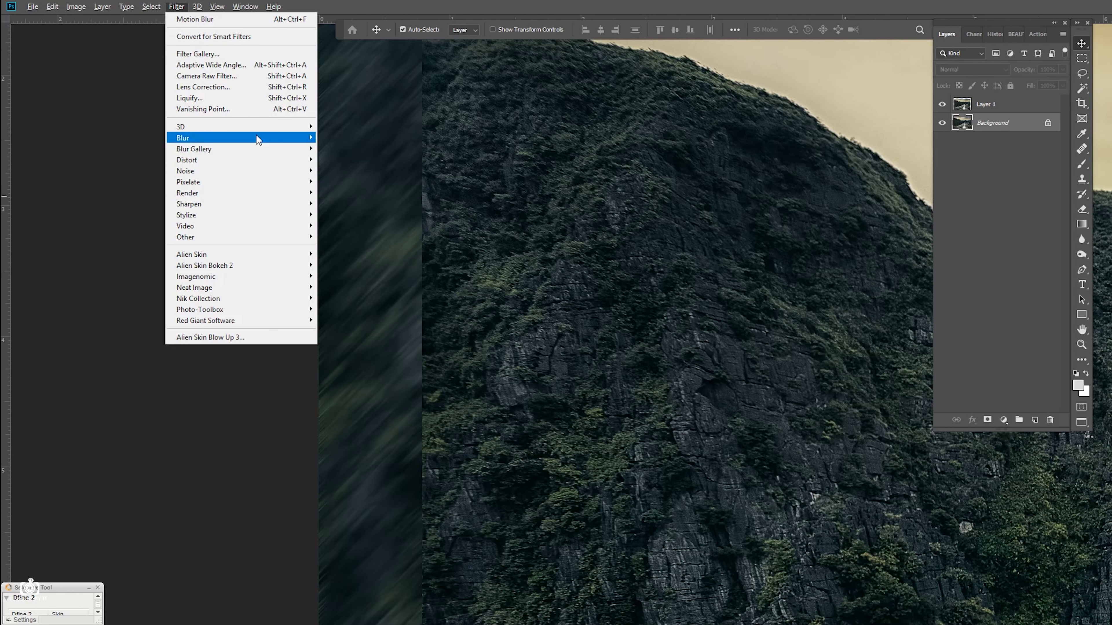
pyautogui.click(377, 181)
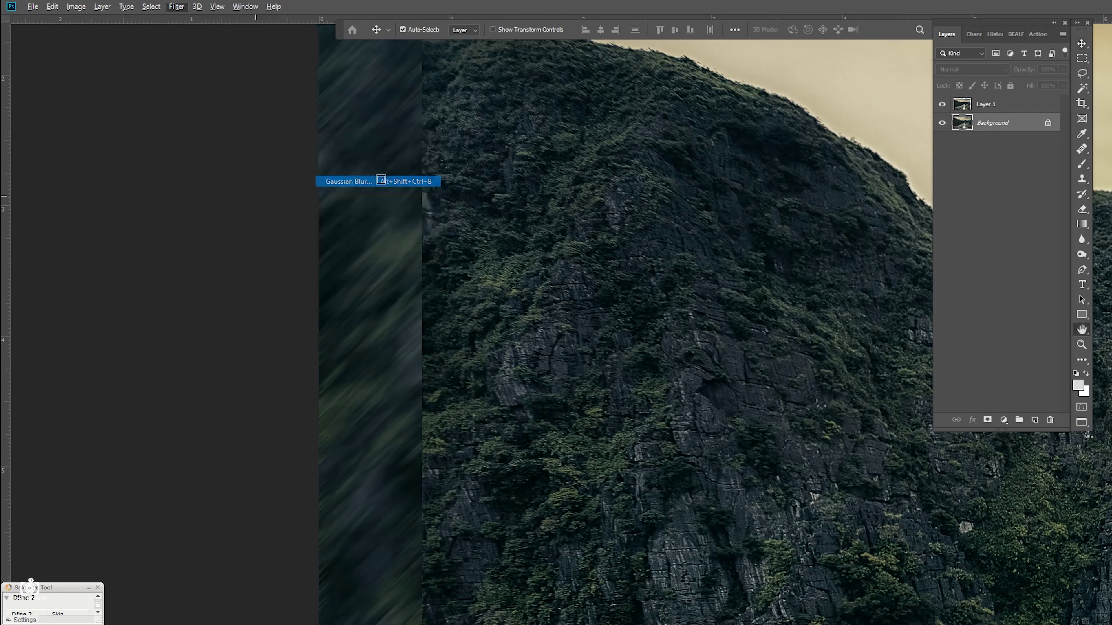
pyautogui.click(924, 321)
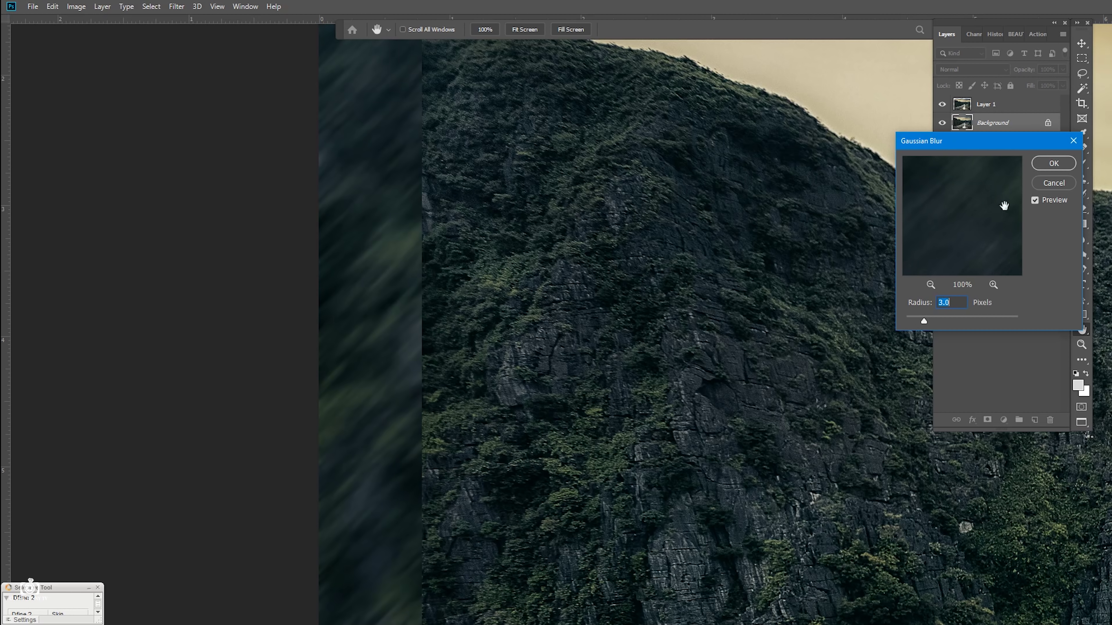
pyautogui.click(1053, 163)
# - Fit the image in view, select Layer 1, and apply a stroke to it
pyautogui.scroll(-1, 556, 300)
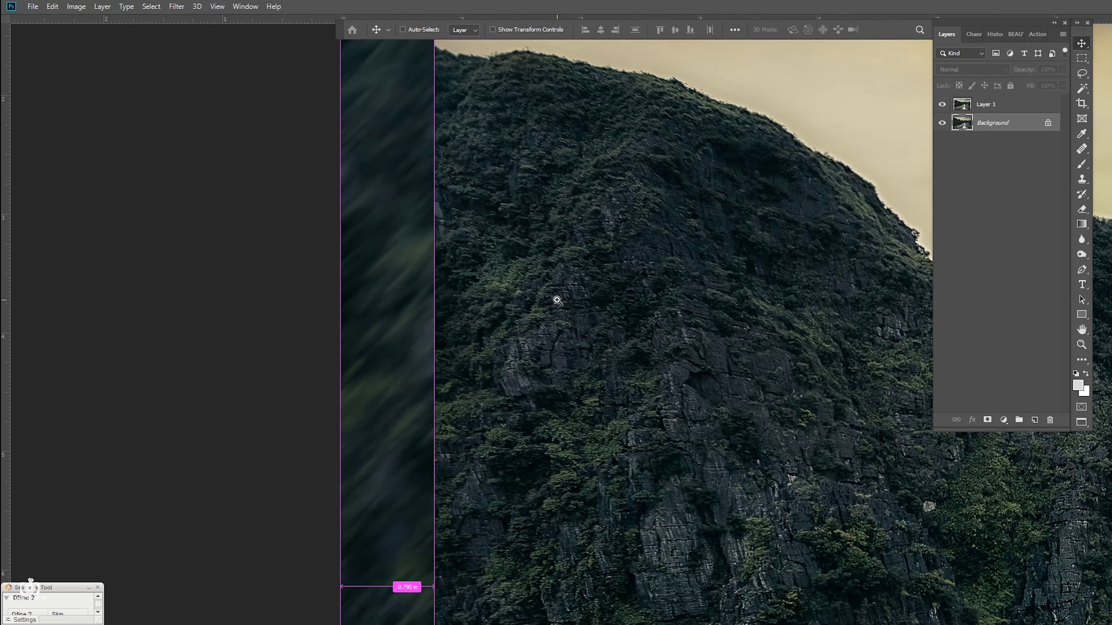
pyautogui.hotkey('ctrl', '0')
pyautogui.rightClick(532, 244)
pyautogui.click(547, 251)
pyautogui.hotkey('alt', 'e')
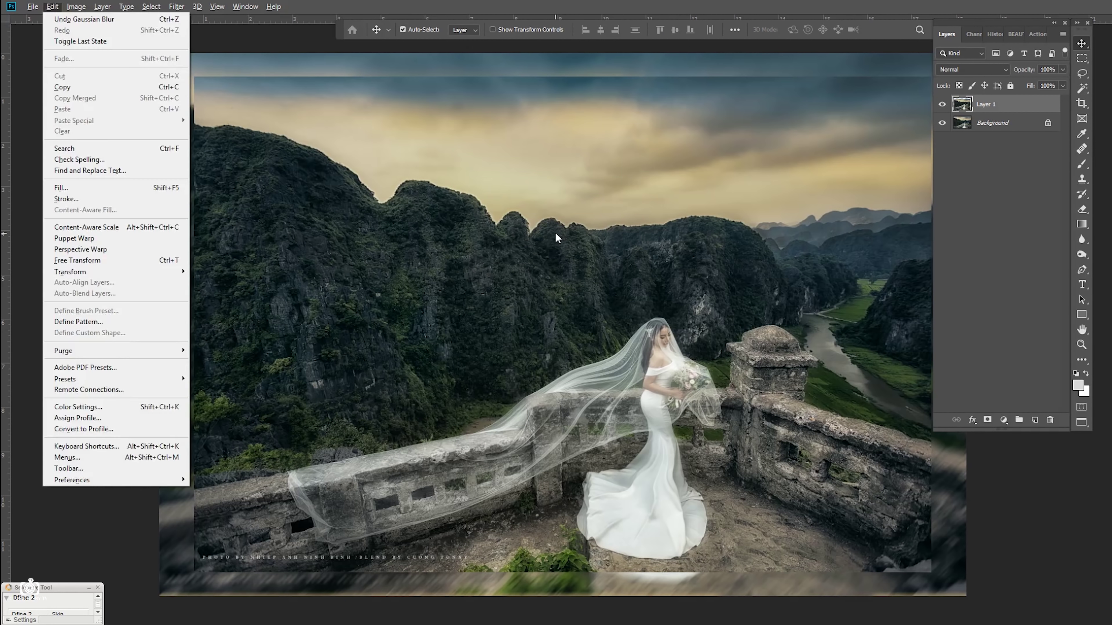
pyautogui.press('s')
pyautogui.press('Return')
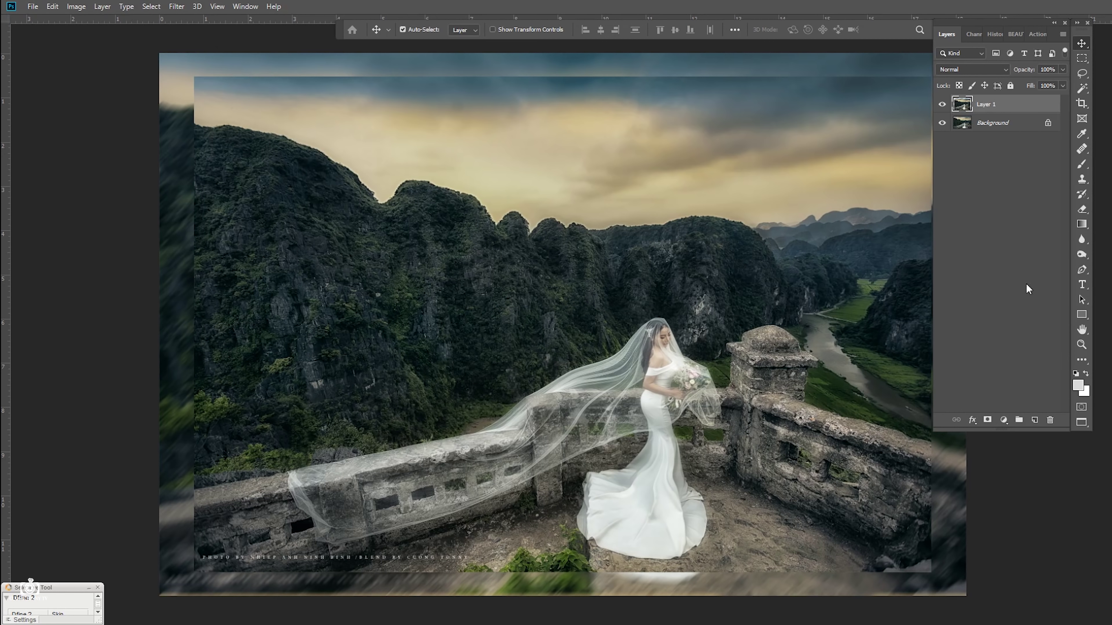
# - Give Layer 1 a 10 px white stroke effect, then delete Layer 1
pyautogui.click(973, 420)
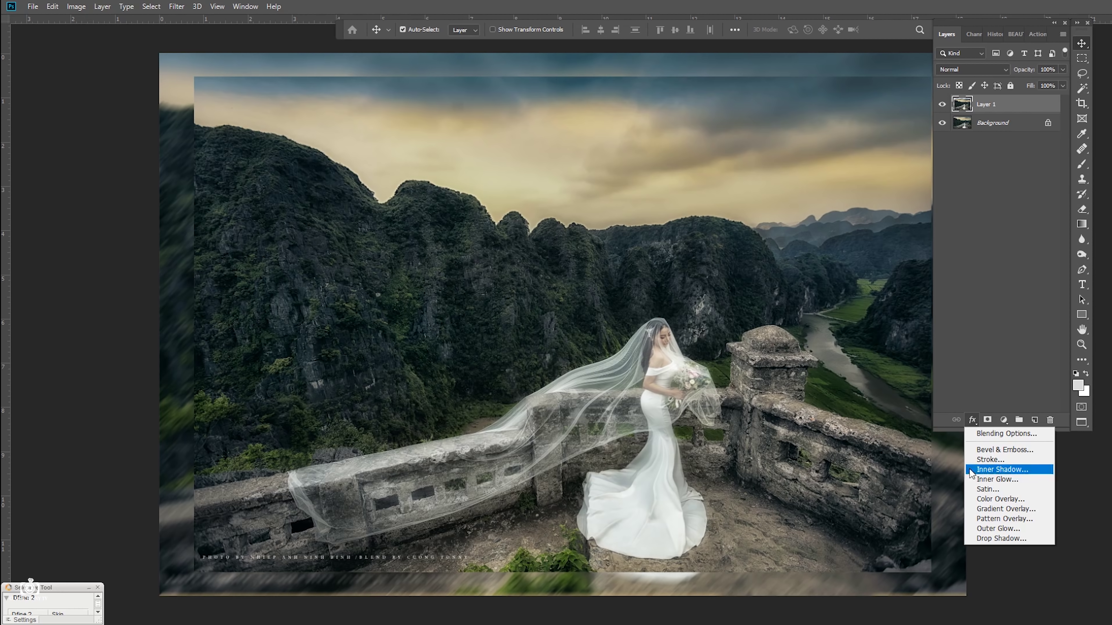
pyautogui.click(994, 461)
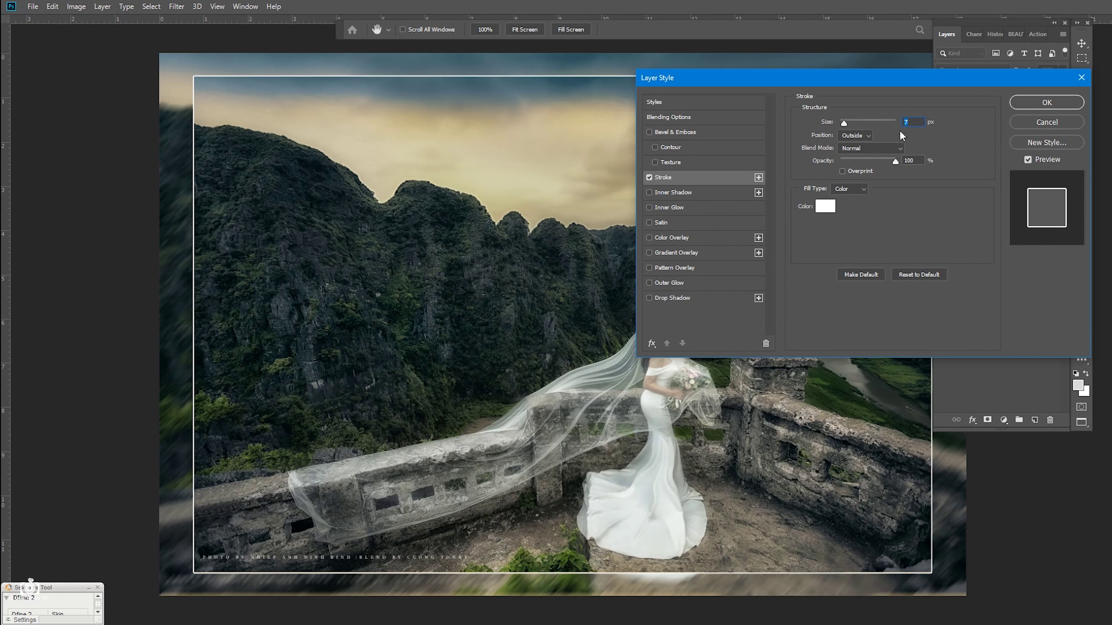
pyautogui.write('10')
pyautogui.click(1055, 105)
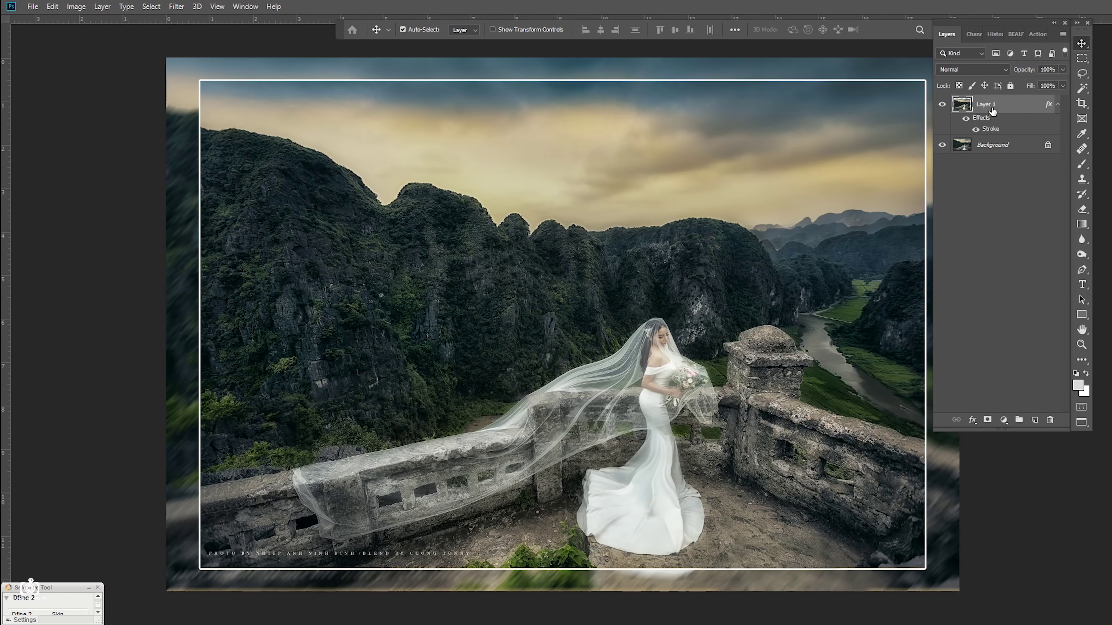
pyautogui.press('Delete')
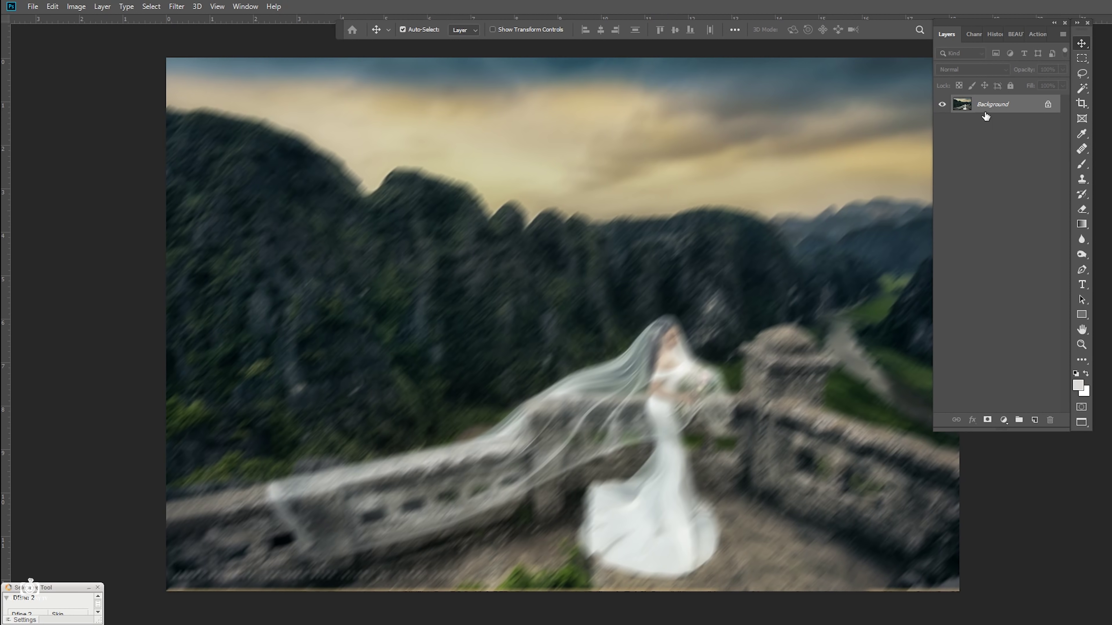
# - Revert the Background's blur and zoom out to show the whole sharp photo
pyautogui.moveTo(985, 115); pyautogui.dragTo(985, 112)
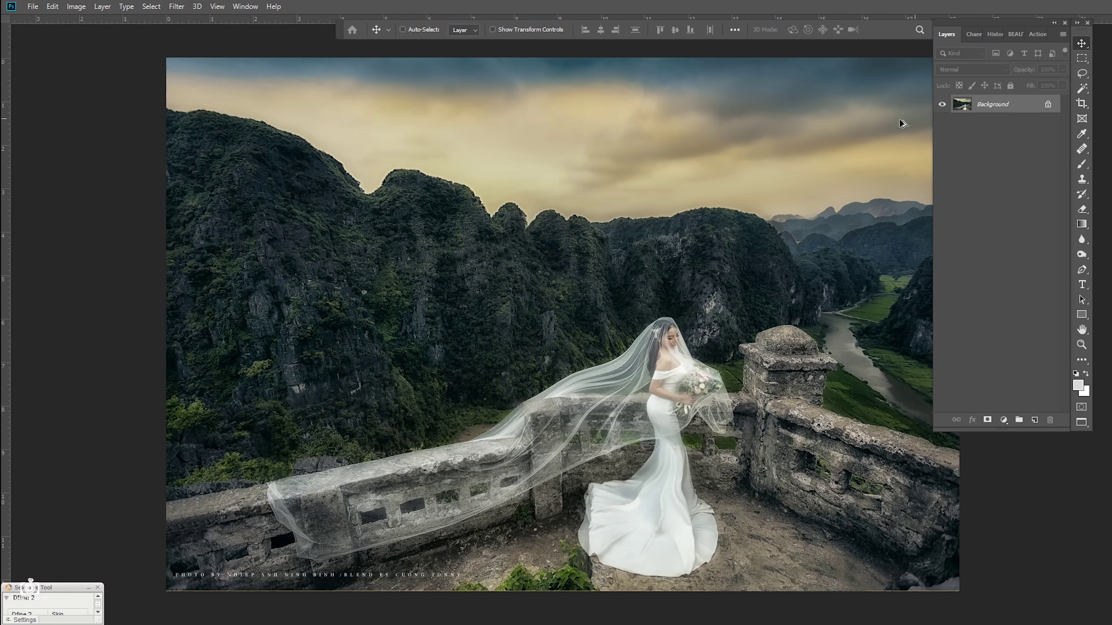
pyautogui.scroll(-1, 788, 188)
pyautogui.moveTo(785, 192)
pyautogui.mouseDown()
pyautogui.moveTo(651, 208)
pyautogui.moveTo(667, 202)
pyautogui.mouseUp()
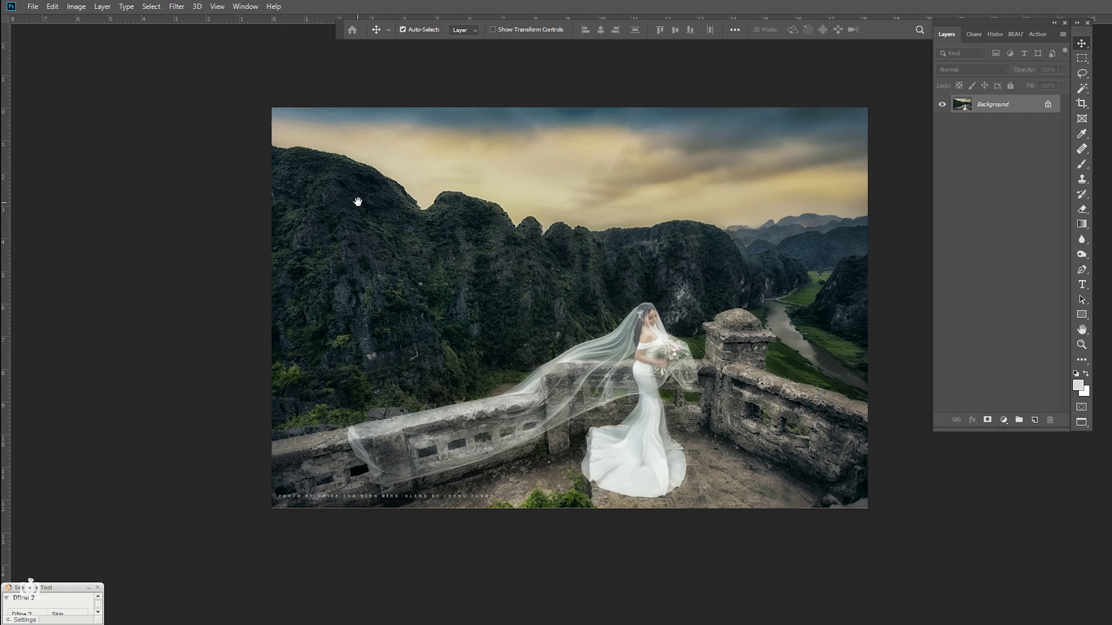
pyautogui.press('m')
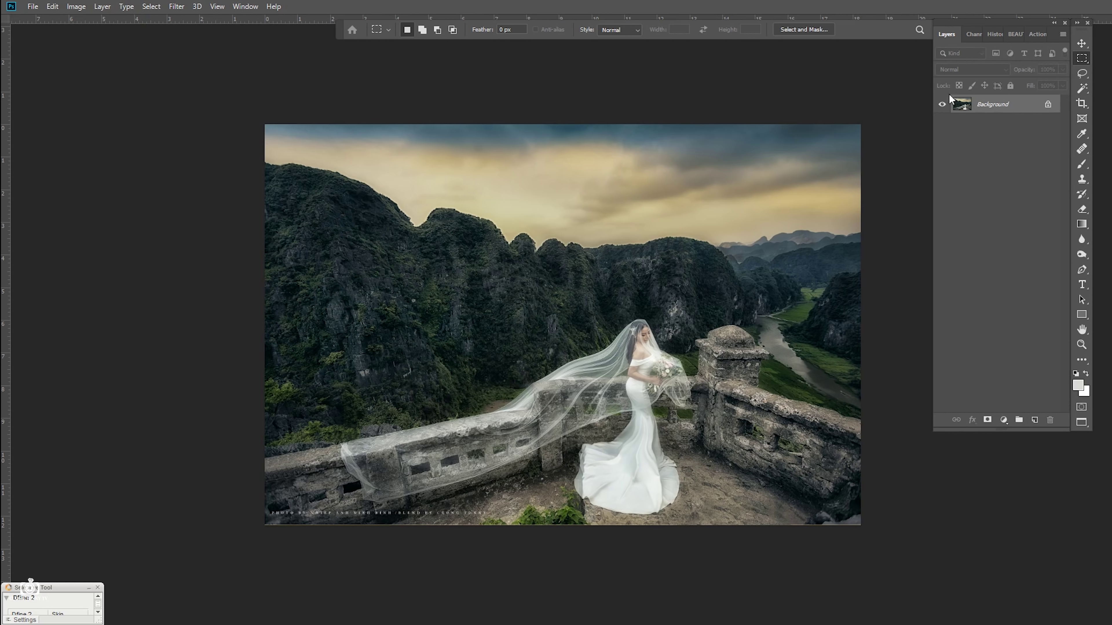
# - Select an inset rectangle, nudged slightly right, and add a new empty Layer 1
pyautogui.moveTo(287, 147)
pyautogui.mouseDown()
pyautogui.moveTo(741, 467)
pyautogui.moveTo(834, 508)
pyautogui.mouseUp()
pyautogui.press('Right')
pyautogui.press('Right')
pyautogui.press('Right')
pyautogui.hotkey('ctrl', 'shift', 'n')
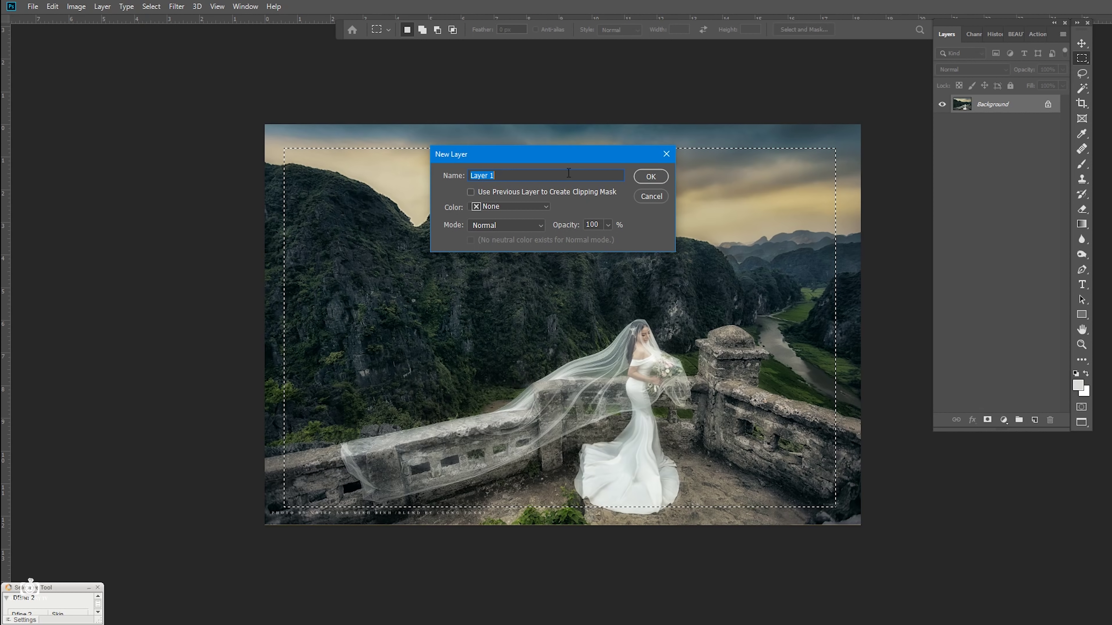
pyautogui.click(651, 175)
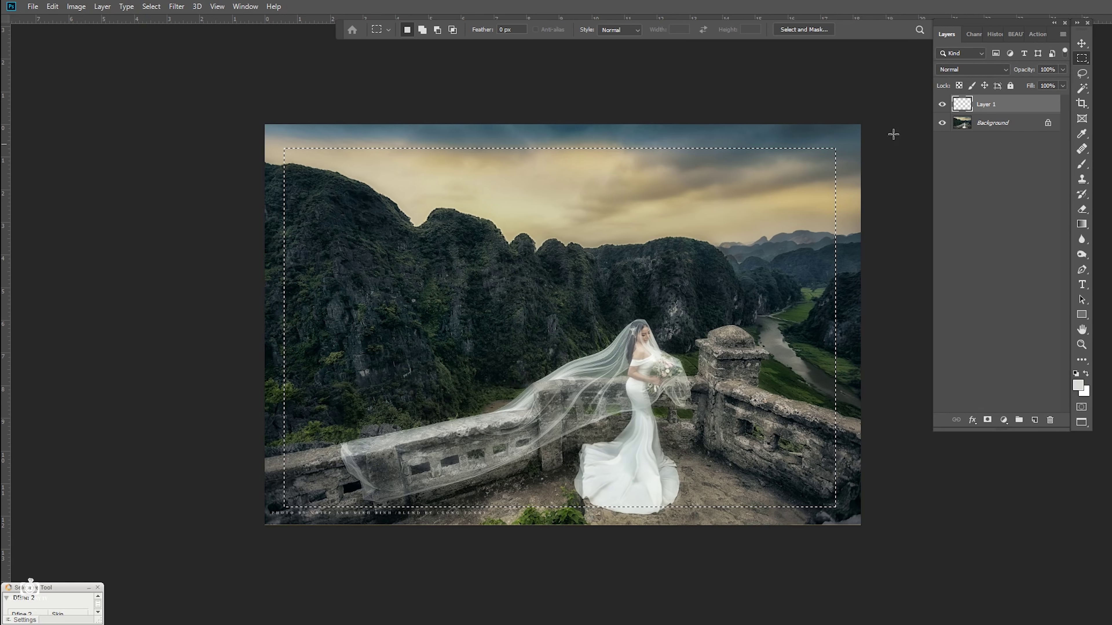
pyautogui.press('alt')
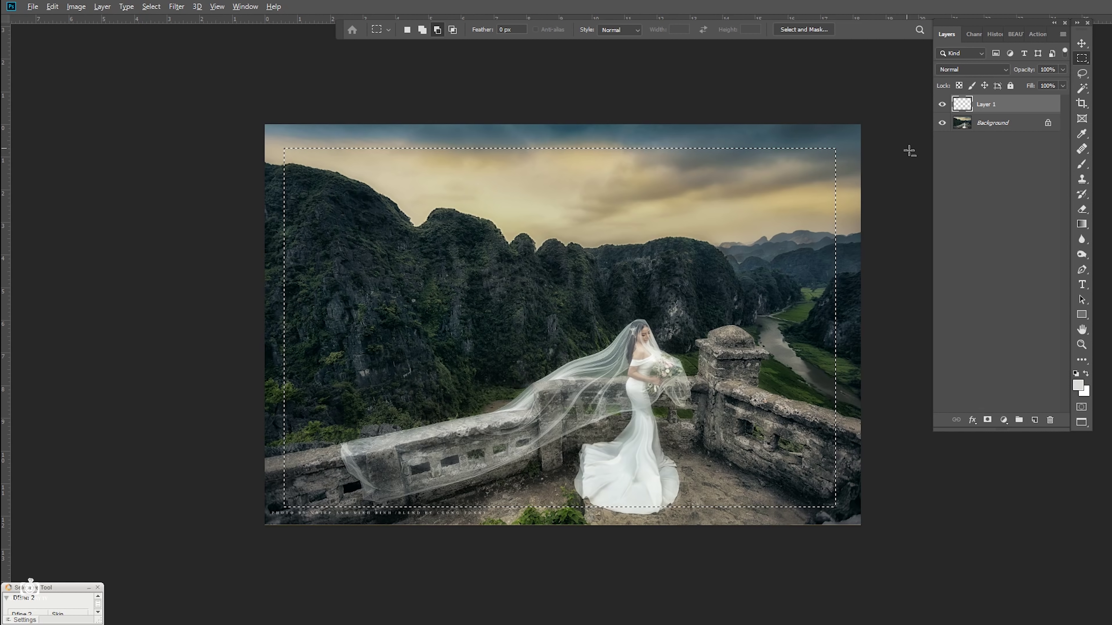
# - Add a default stroke layer effect to Layer 1
pyautogui.click(971, 422)
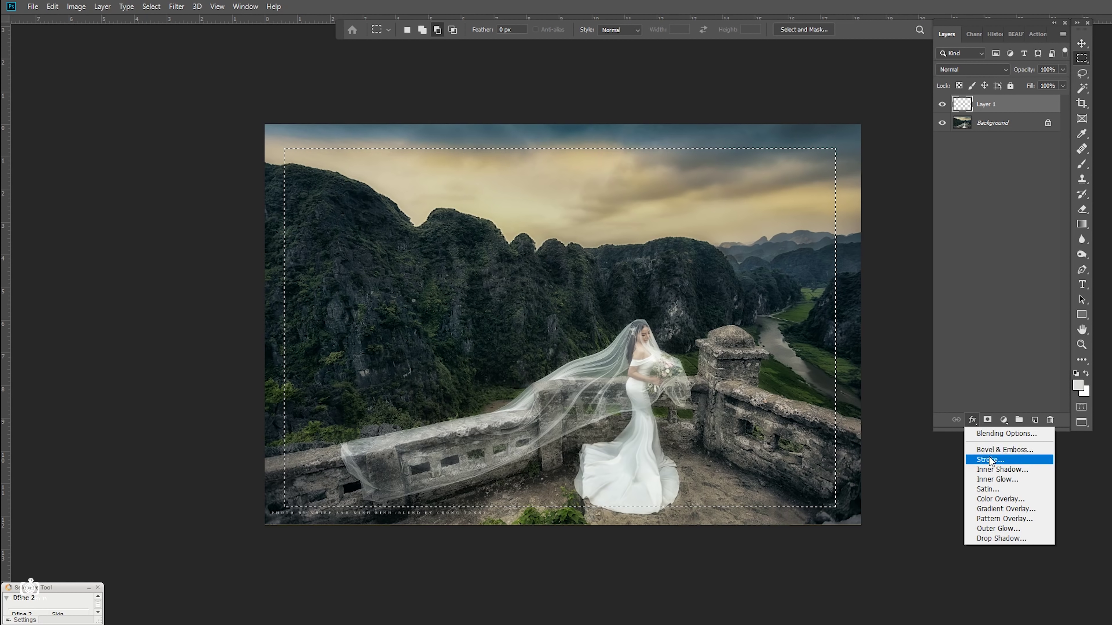
pyautogui.click(978, 458)
pyautogui.press('Return')
pyautogui.press('m')
# - Stroke the inset selection with a 5 px white line and deselect
pyautogui.hotkey('alt', 'e')
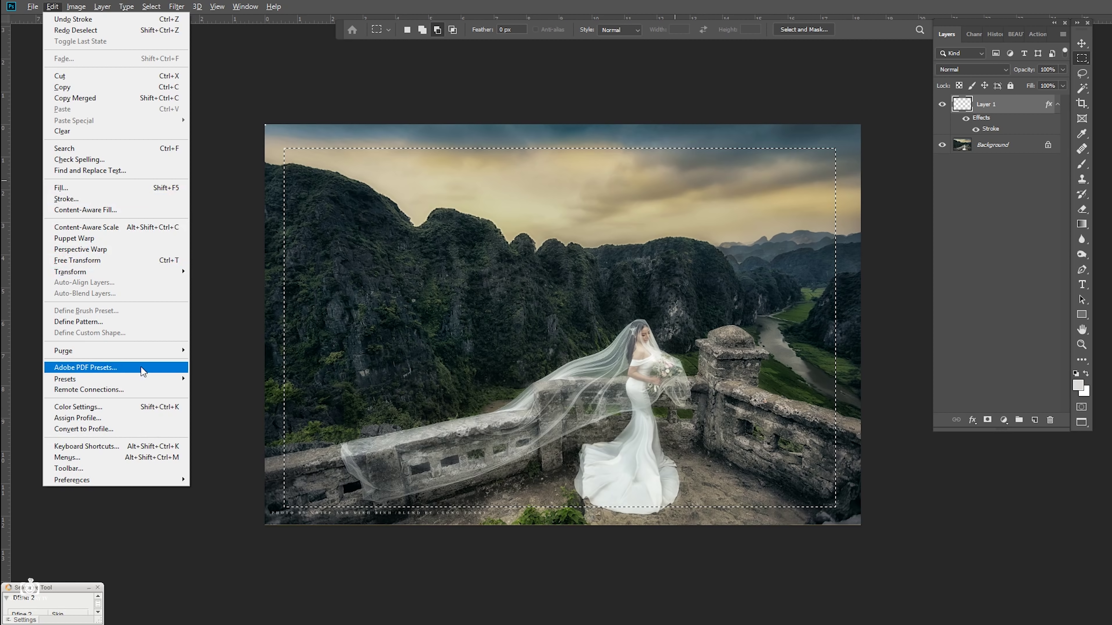
pyautogui.press('s')
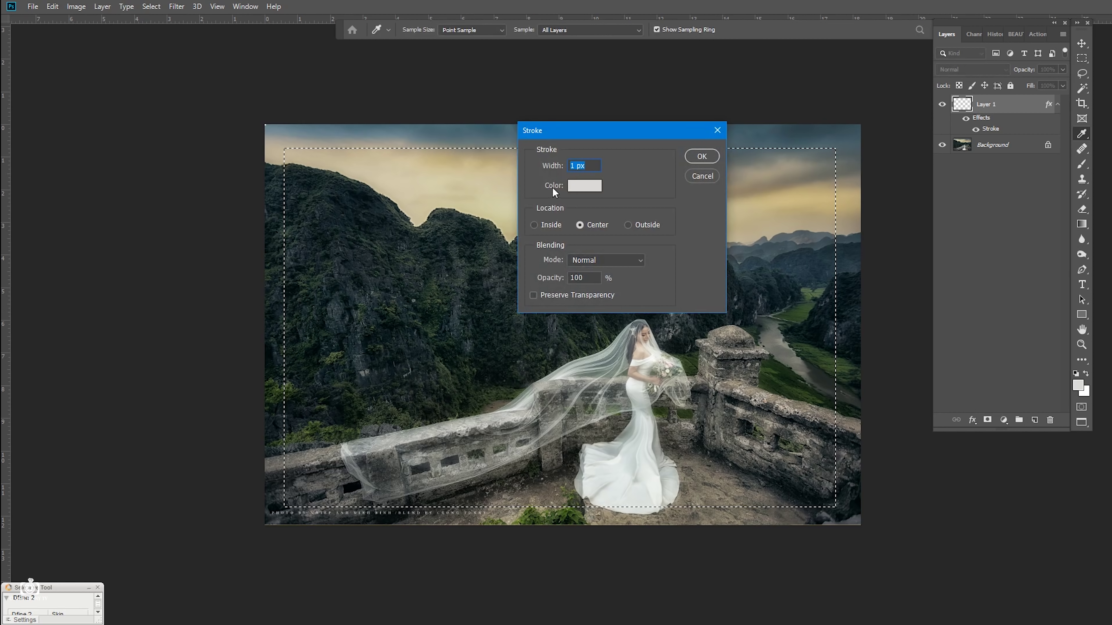
pyautogui.write('5')
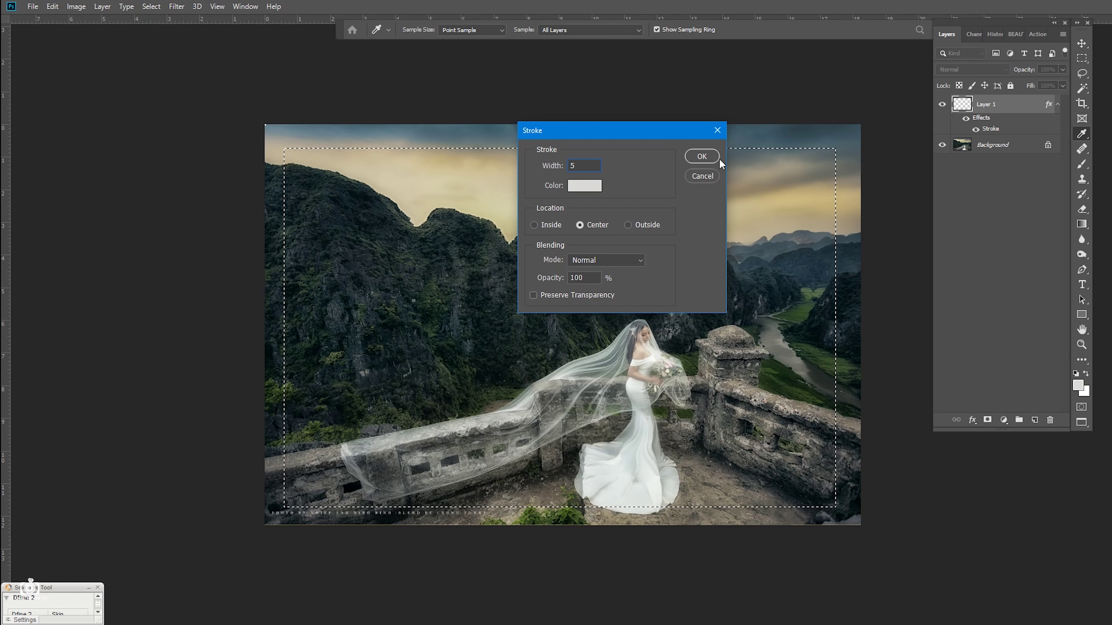
pyautogui.click(702, 157)
pyautogui.press('m')
pyautogui.hotkey('ctrl', 'd')
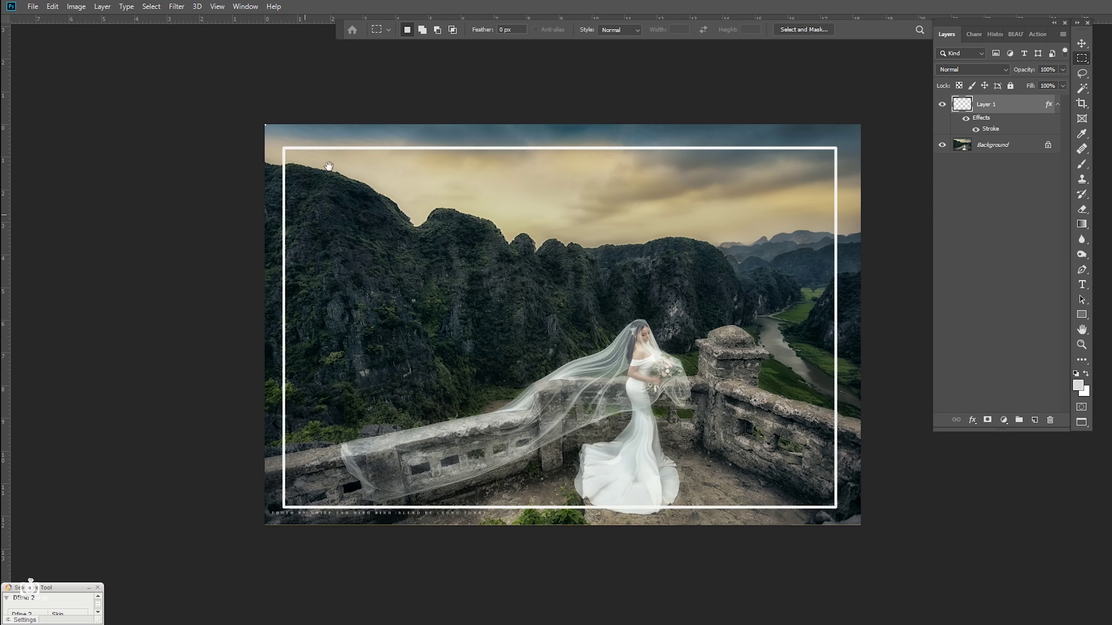
pyautogui.scroll(2, 800, 265)
pyautogui.scroll(-3, 581, 344)
pyautogui.scroll(-3, 581, 345)
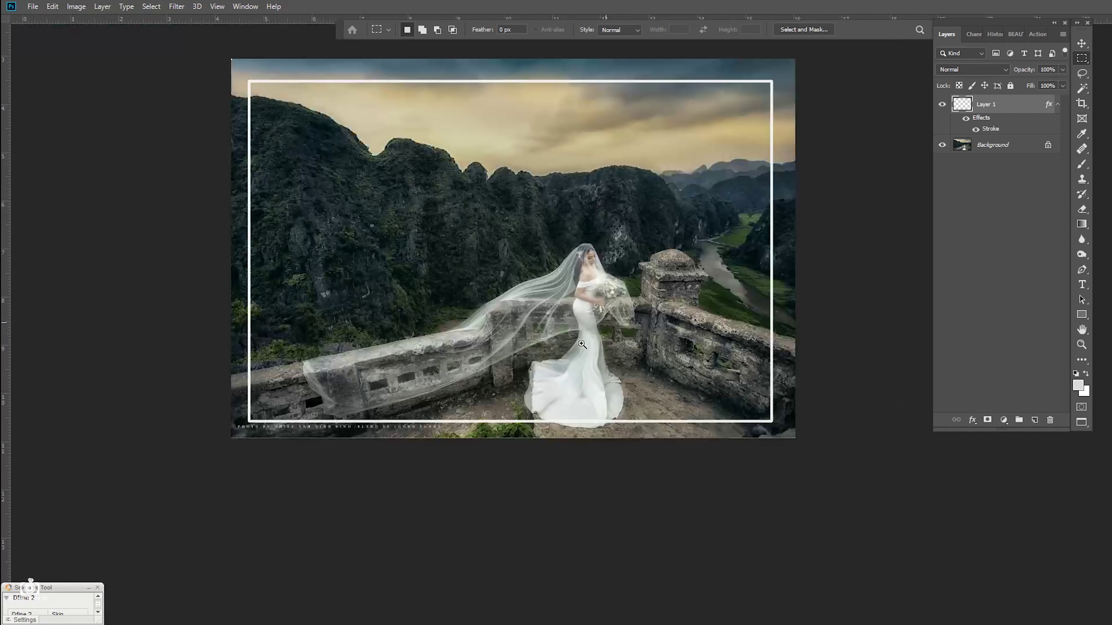
# - Replace the 5 px stroke with a 3 px white stroke
pyautogui.hotkey('ctrl', 'z')
pyautogui.hotkey('ctrl', 'z')
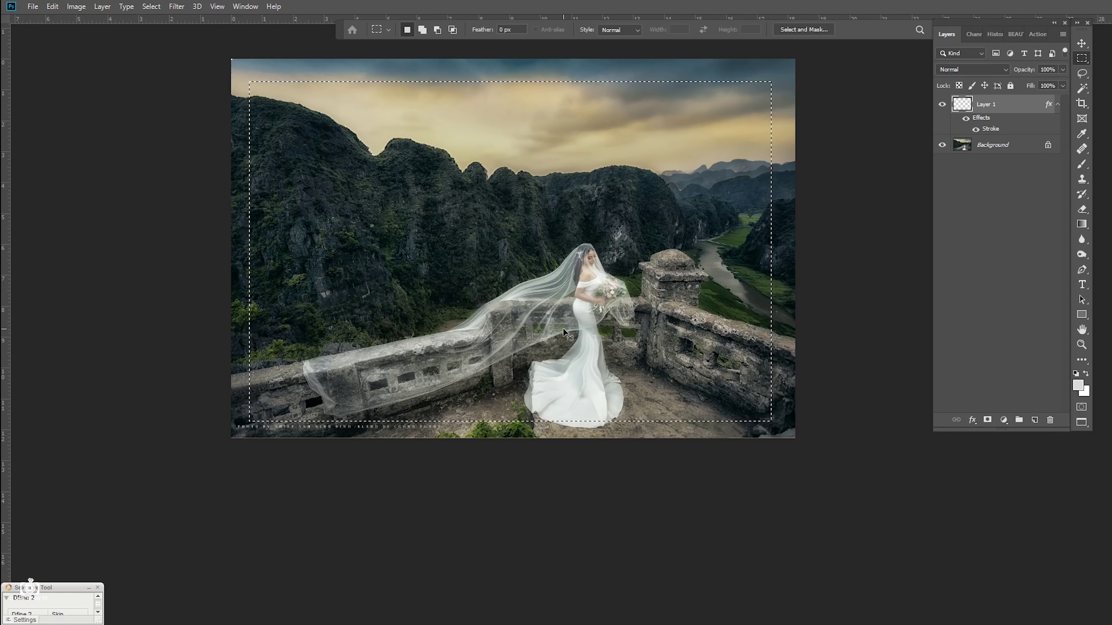
pyautogui.hotkey('alt', 'e')
pyautogui.press('s')
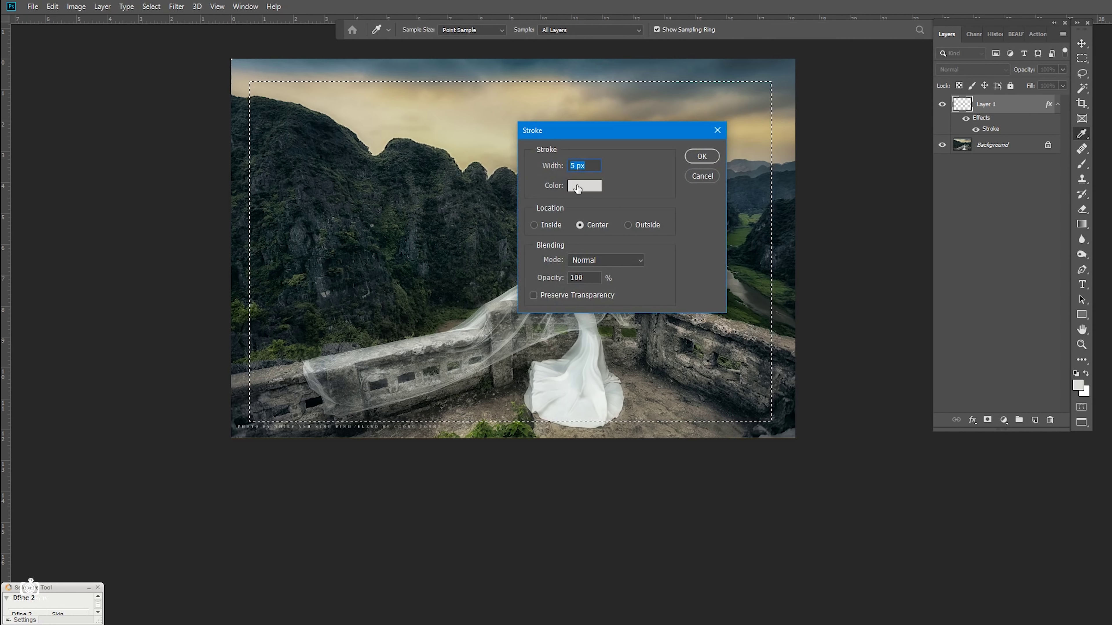
pyautogui.write('3')
pyautogui.click(701, 157)
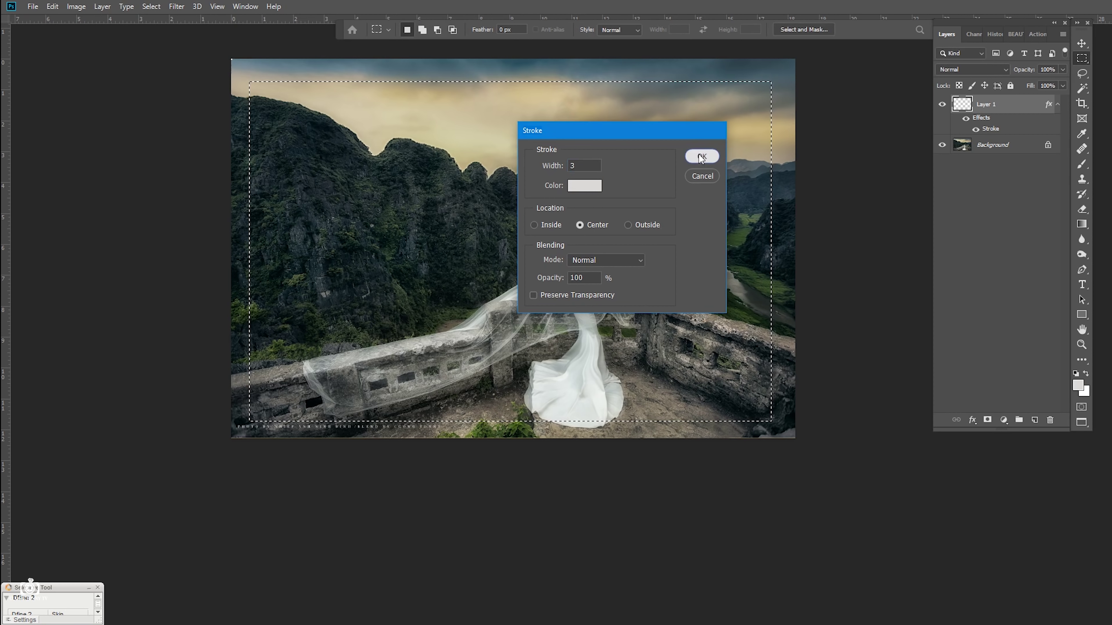
pyautogui.scroll(2, 782, 466)
# - Remove the stroke layer effect from Layer 1
pyautogui.scroll(5, 803, 420)
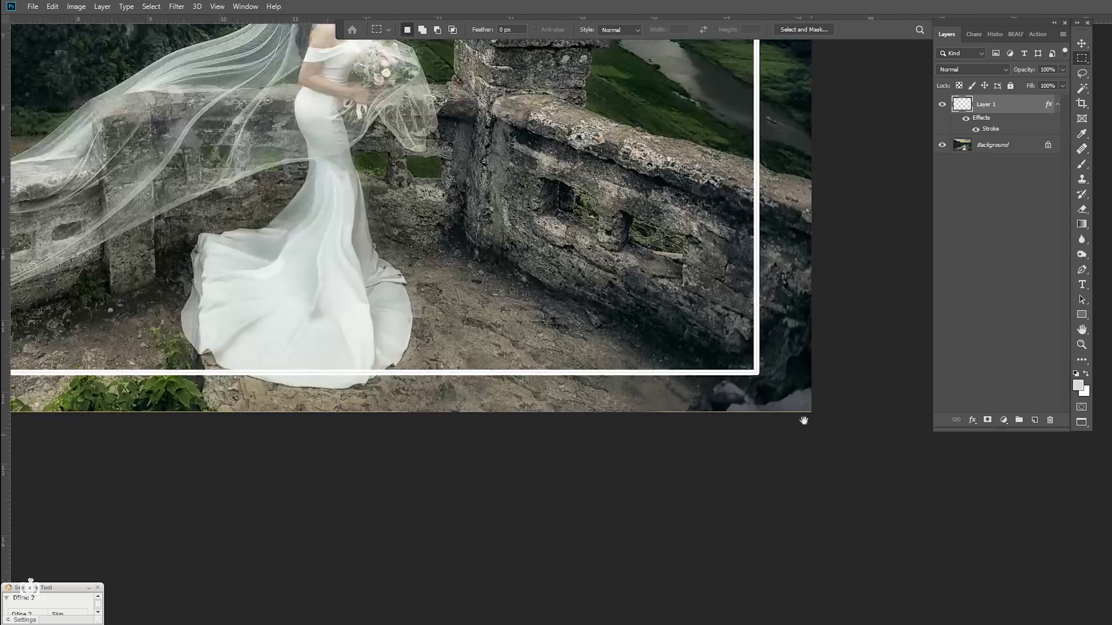
pyautogui.scroll(-5, 804, 421)
pyautogui.scroll(1, 778, 284)
pyautogui.scroll(1, 777, 284)
pyautogui.moveTo(980, 117)
pyautogui.mouseDown()
pyautogui.moveTo(1071, 369)
pyautogui.moveTo(1050, 420)
pyautogui.mouseUp()
# - Redo the selection stroke as a thinner white line
pyautogui.hotkey('alt', 'e')
pyautogui.press('s')
pyautogui.press('Return')
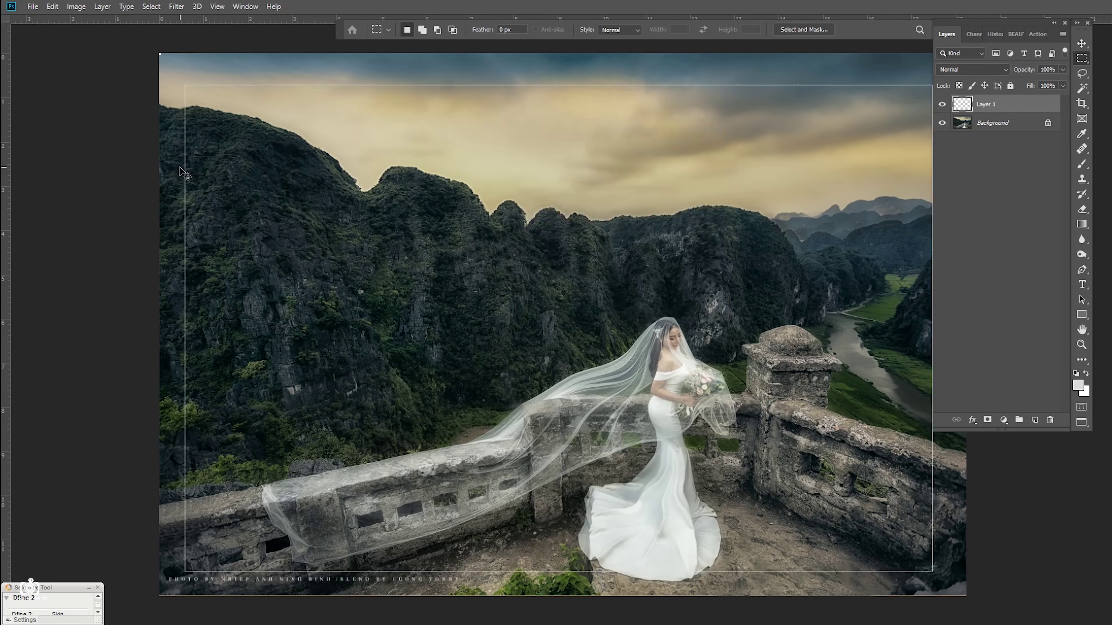
pyautogui.hotkey('ctrl', 'z')
pyautogui.hotkey('alt', 'e')
pyautogui.write('s')
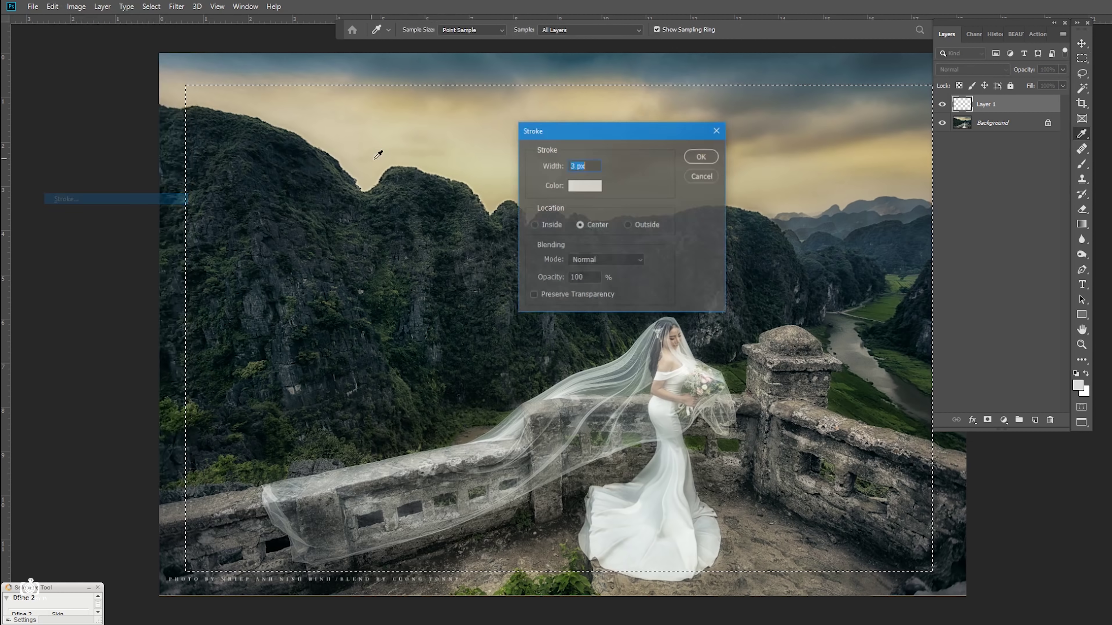
pyautogui.write('1')
pyautogui.press('Return')
# - Deselect, check the frame, and minimise Photoshop to the desktop
pyautogui.press('m')
pyautogui.hotkey('ctrl', 'd')
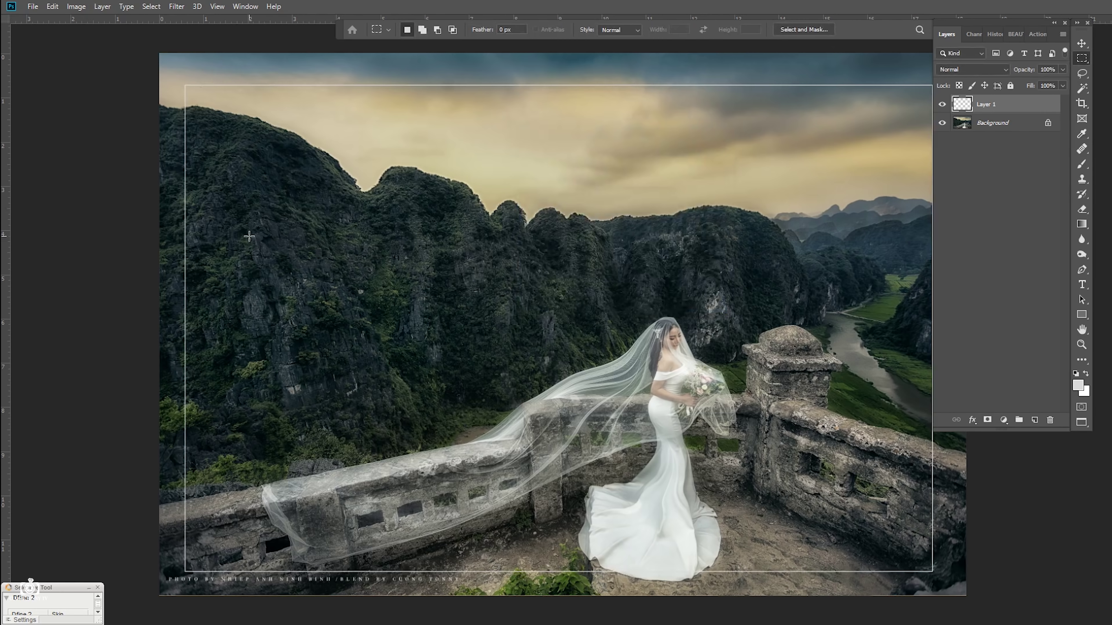
pyautogui.scroll(-2, 204, 273)
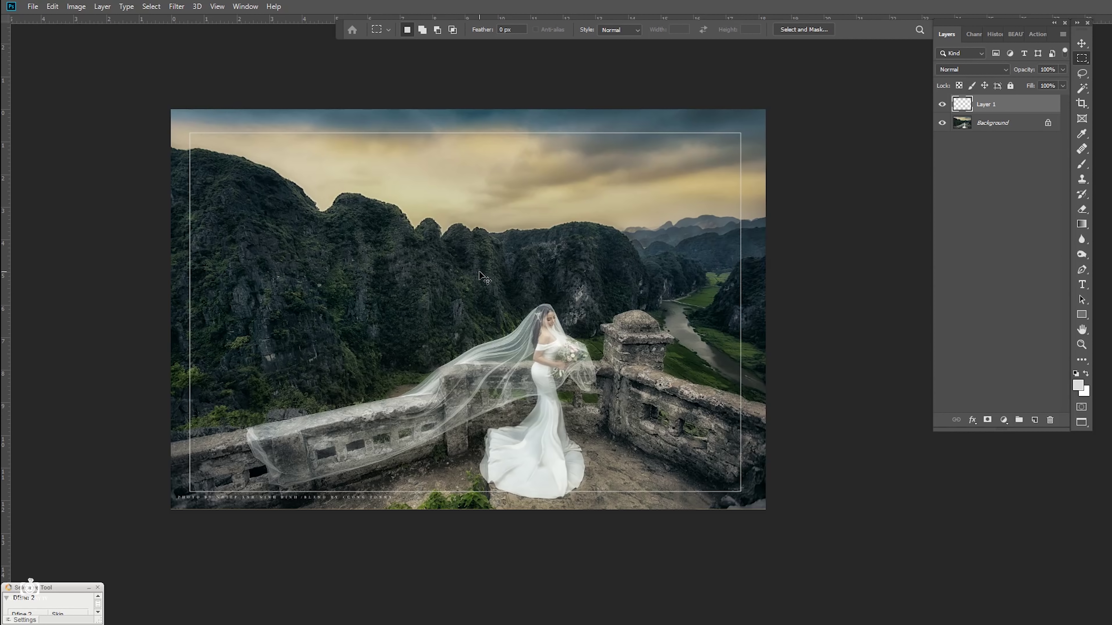
pyautogui.scroll(1, 709, 196)
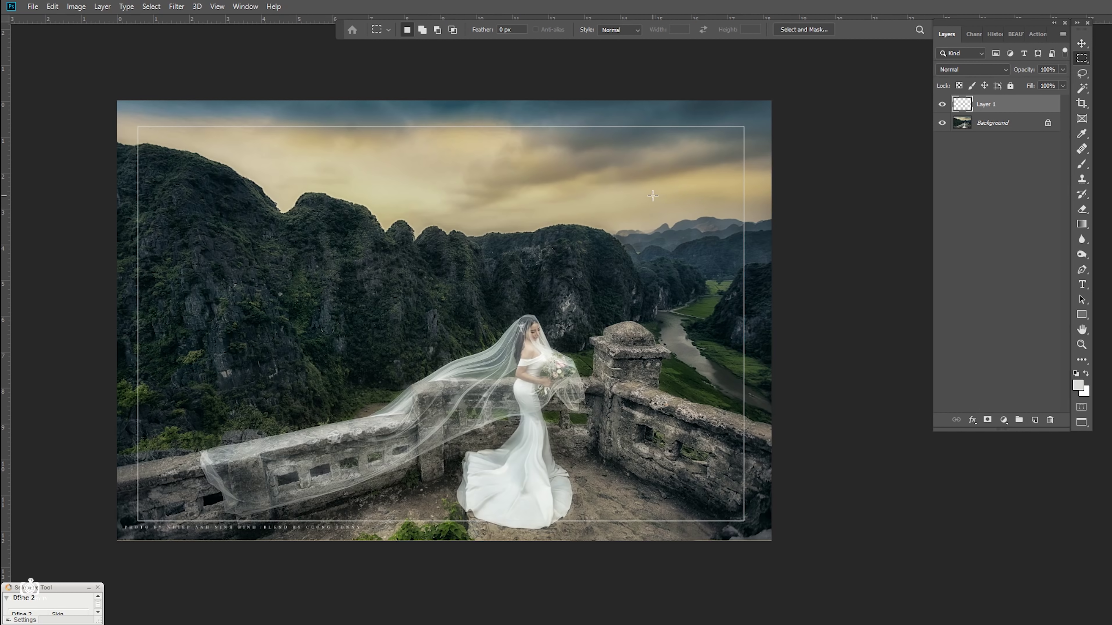
pyautogui.press('super+d')
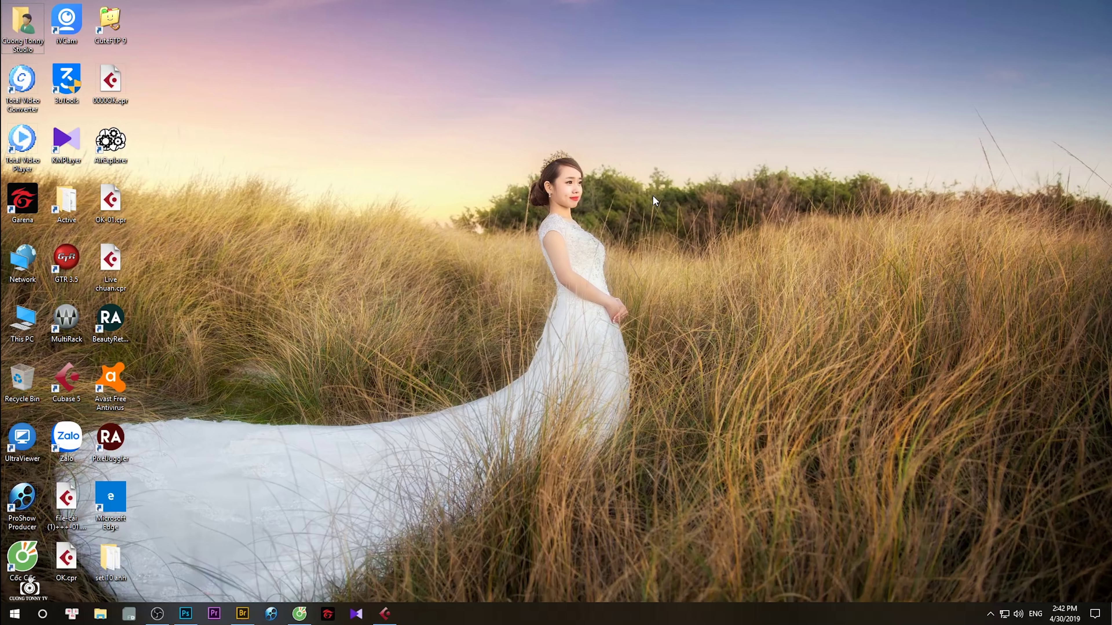